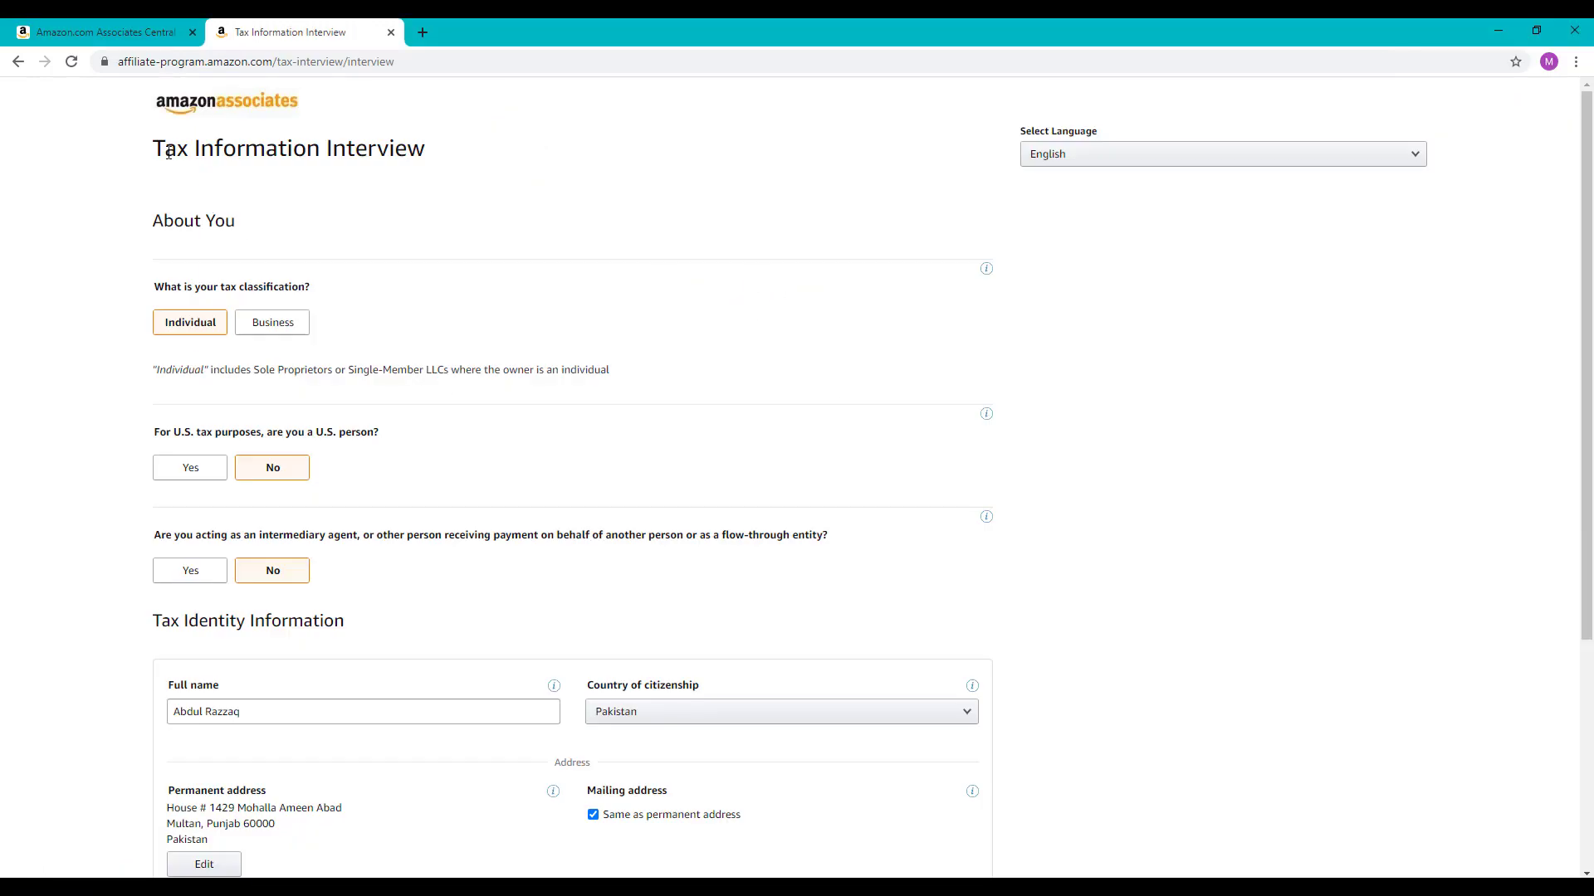
pyautogui.moveTo(156, 148); pyautogui.dragTo(506, 164)
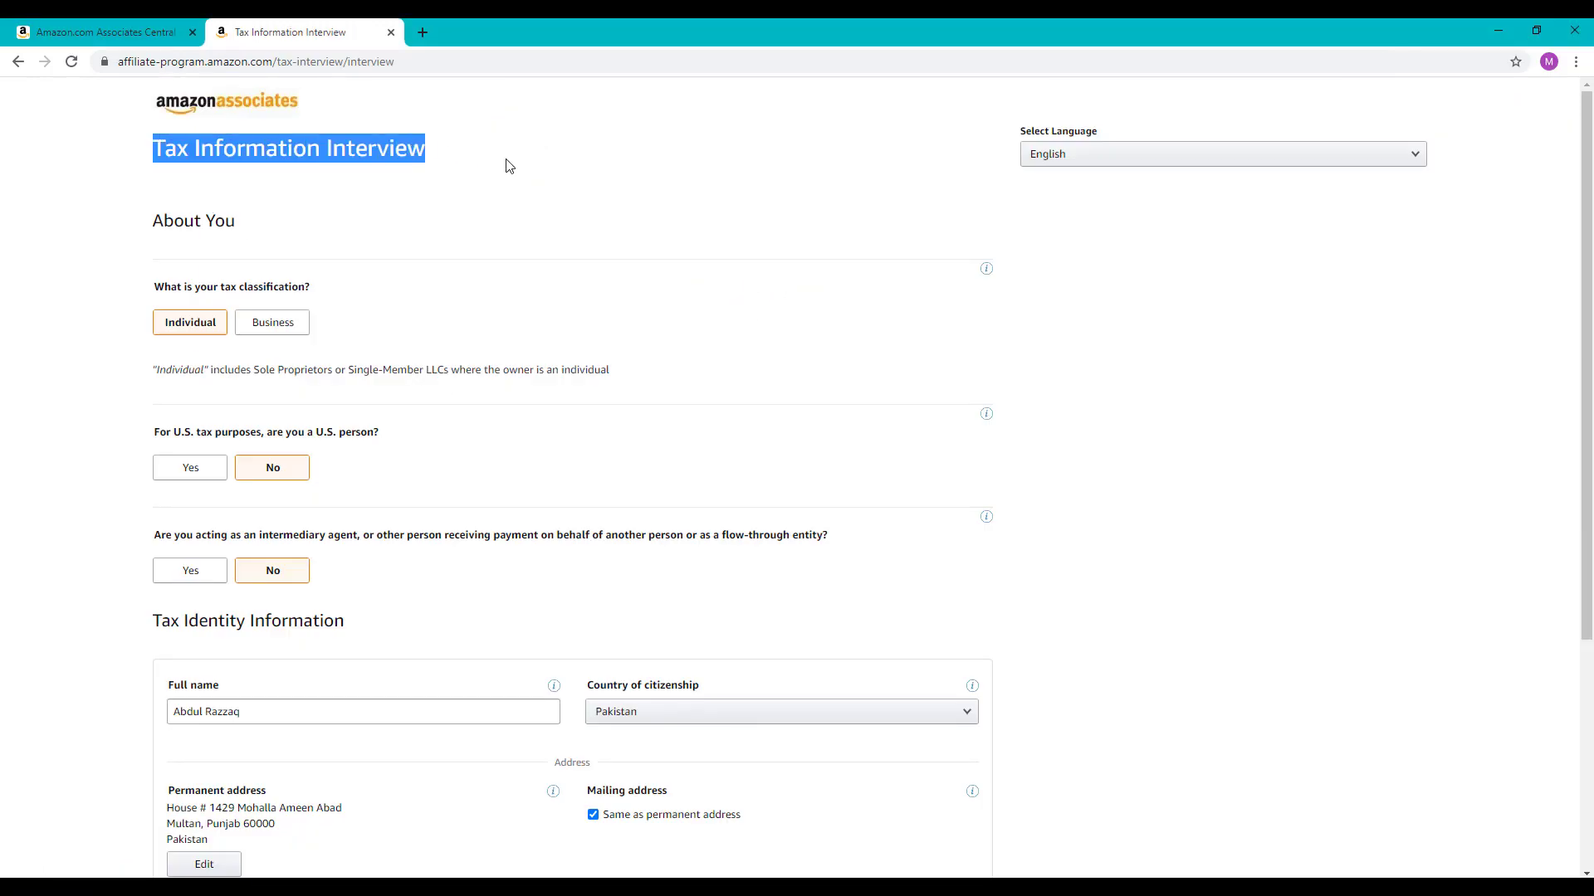
pyautogui.click(80, 30)
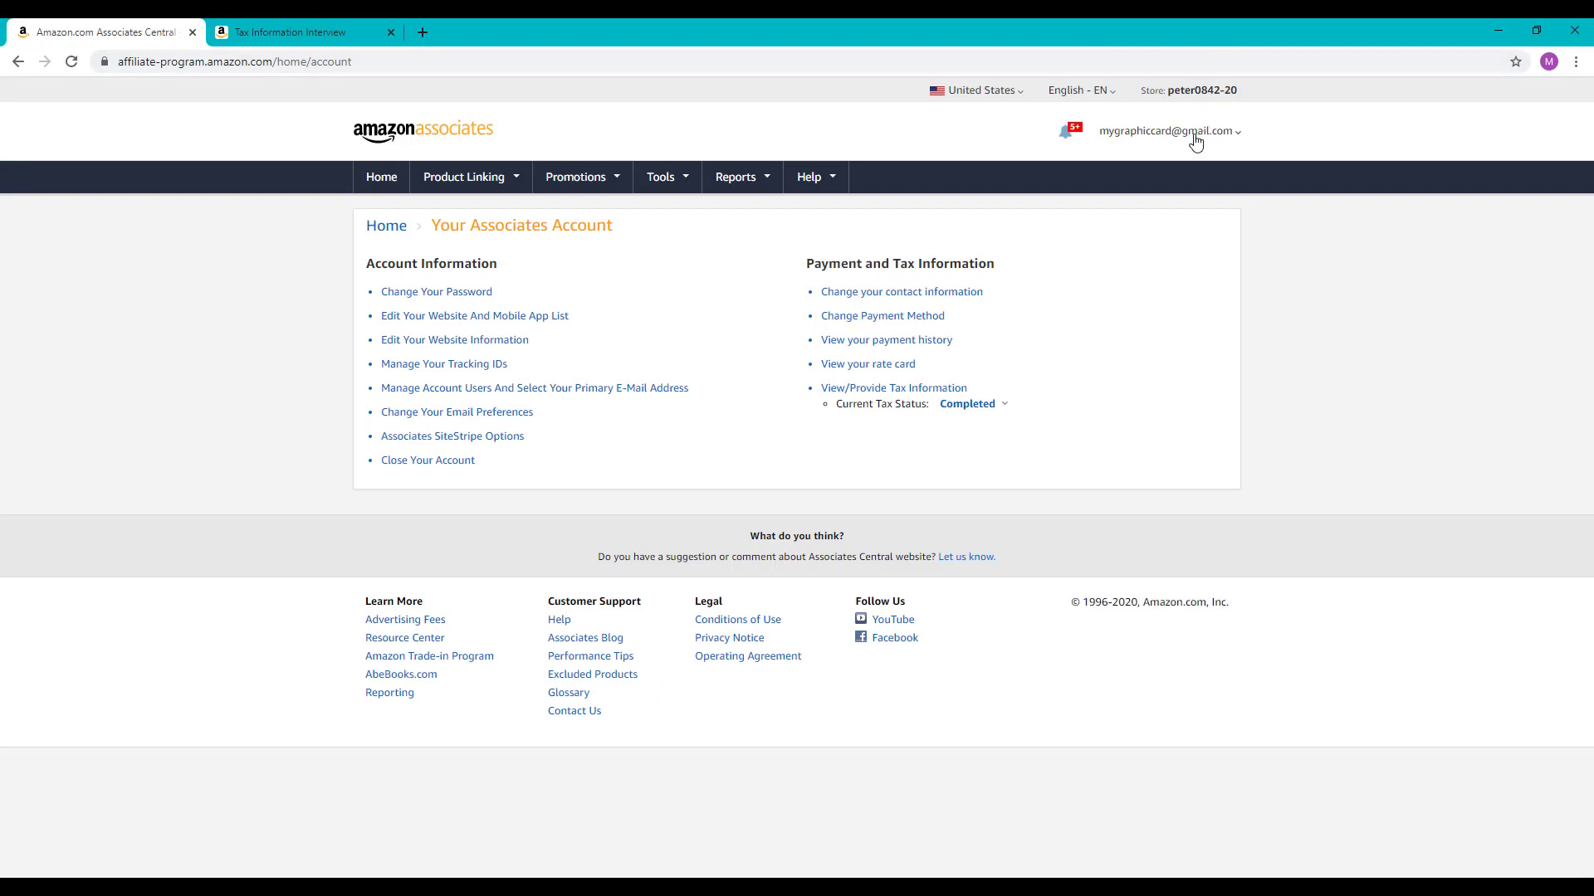
pyautogui.moveTo(1195, 142)
pyautogui.moveTo(964, 412)
pyautogui.click(307, 25)
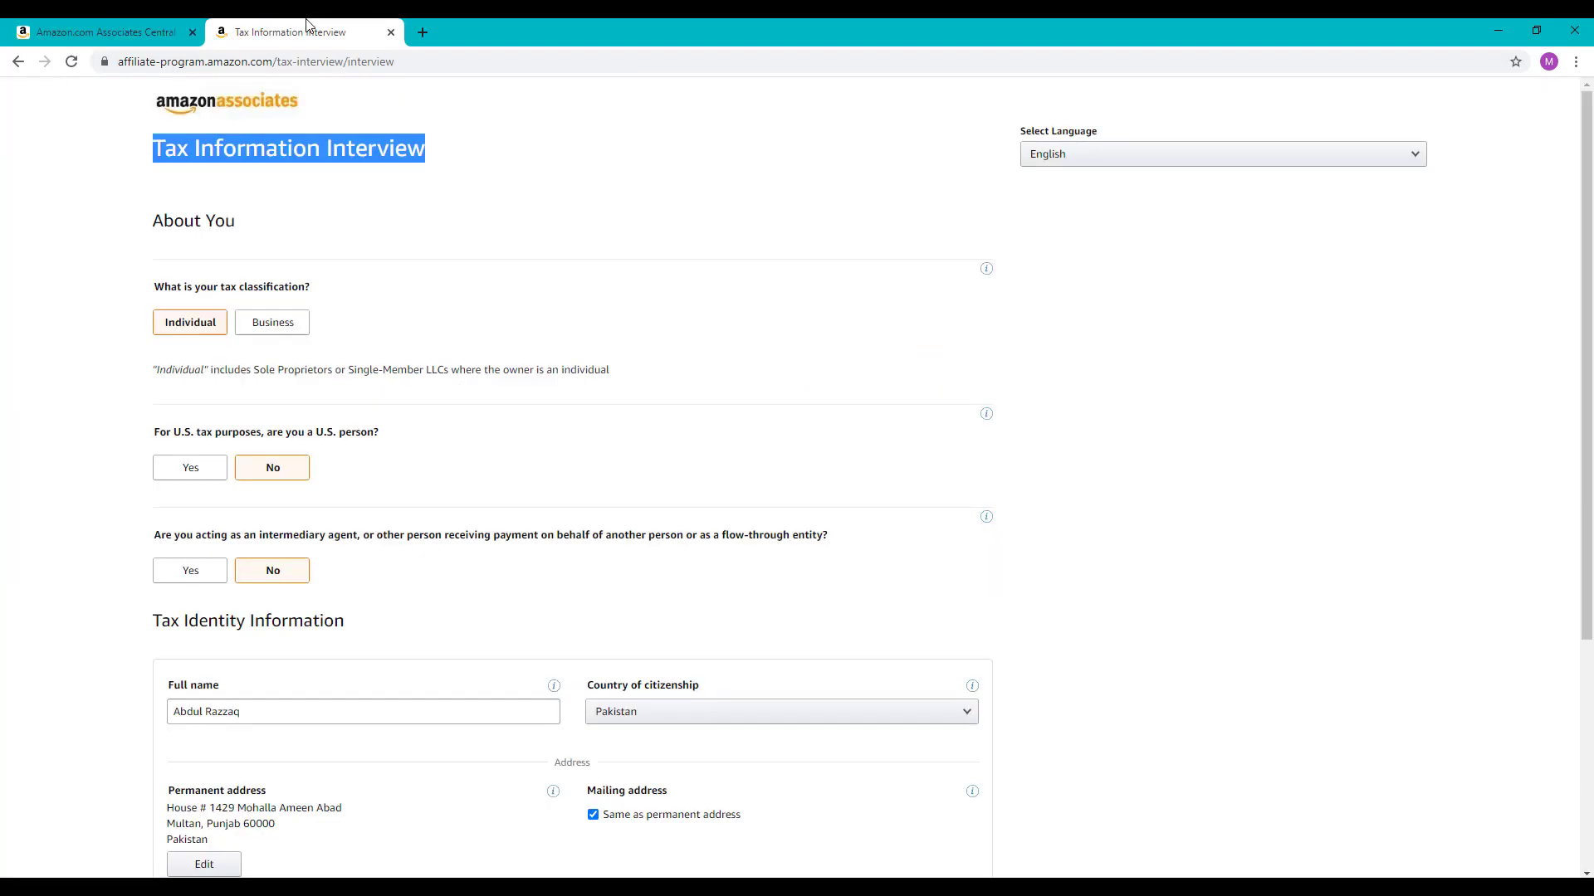
pyautogui.click(652, 155)
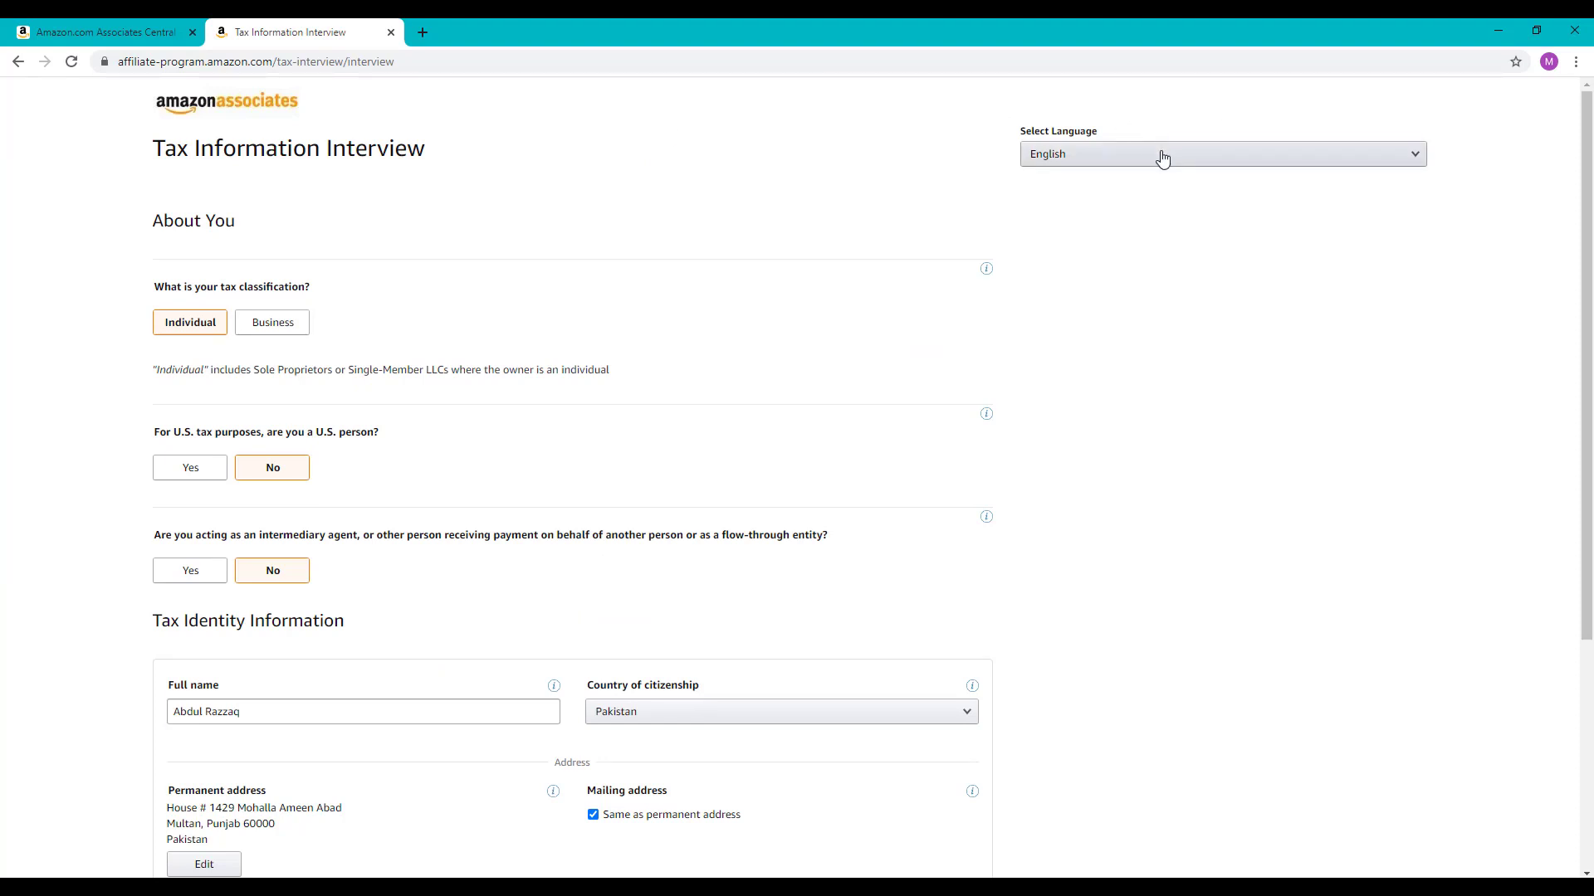
pyautogui.moveTo(157, 288)
pyautogui.mouseDown()
pyautogui.moveTo(316, 277)
pyautogui.moveTo(316, 296)
pyautogui.mouseUp()
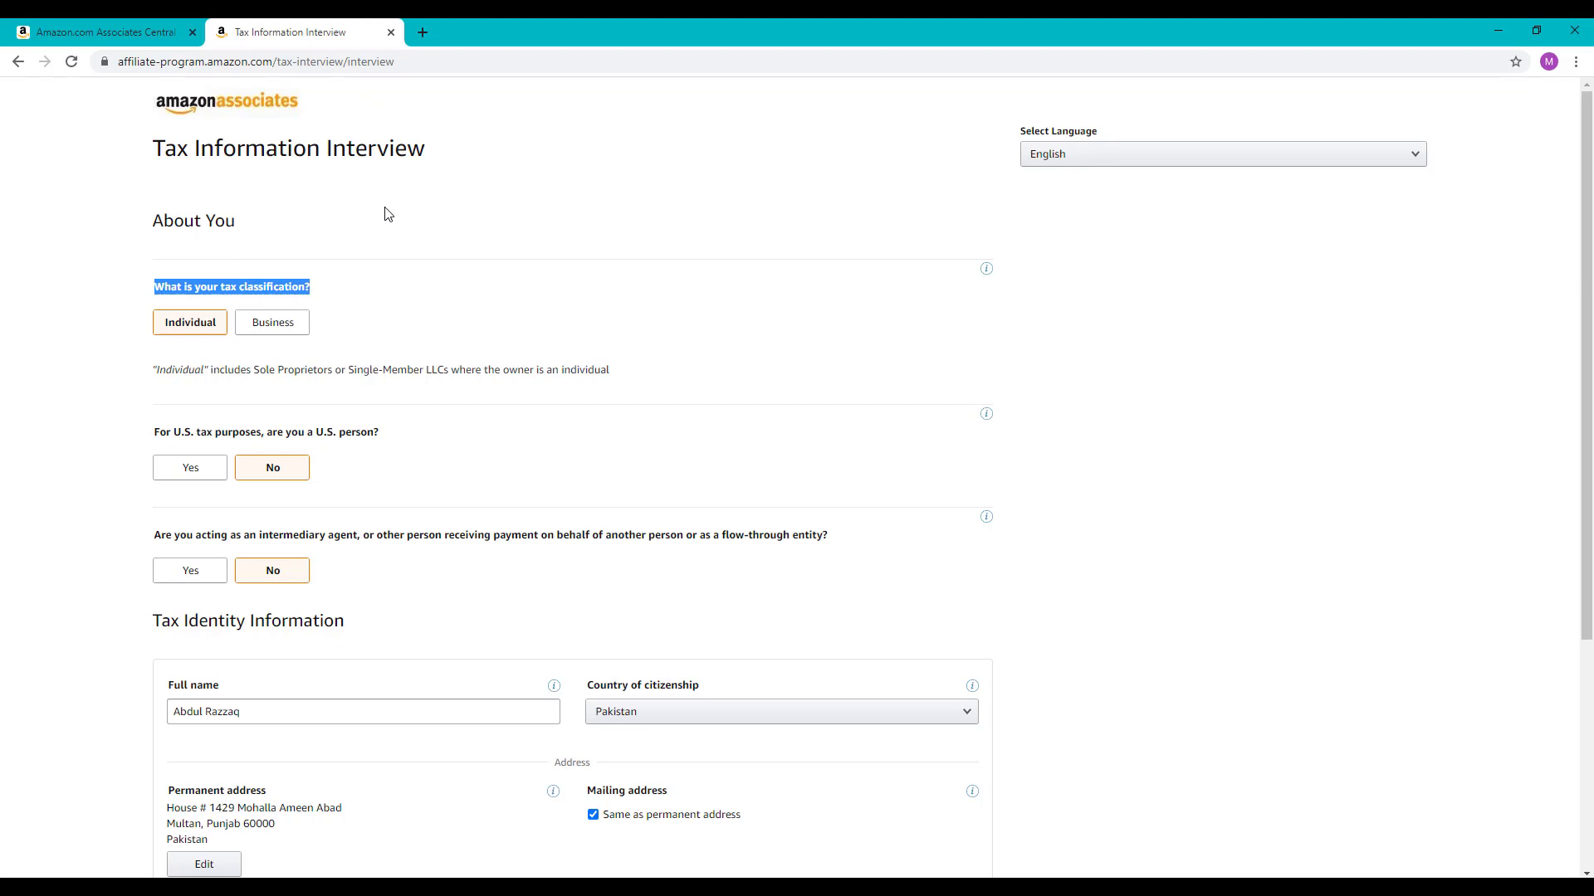
pyautogui.moveTo(152, 221)
pyautogui.mouseDown()
pyautogui.moveTo(308, 281)
pyautogui.moveTo(155, 280)
pyautogui.moveTo(155, 220)
pyautogui.mouseUp()
pyautogui.click(310, 283)
pyautogui.click(154, 220)
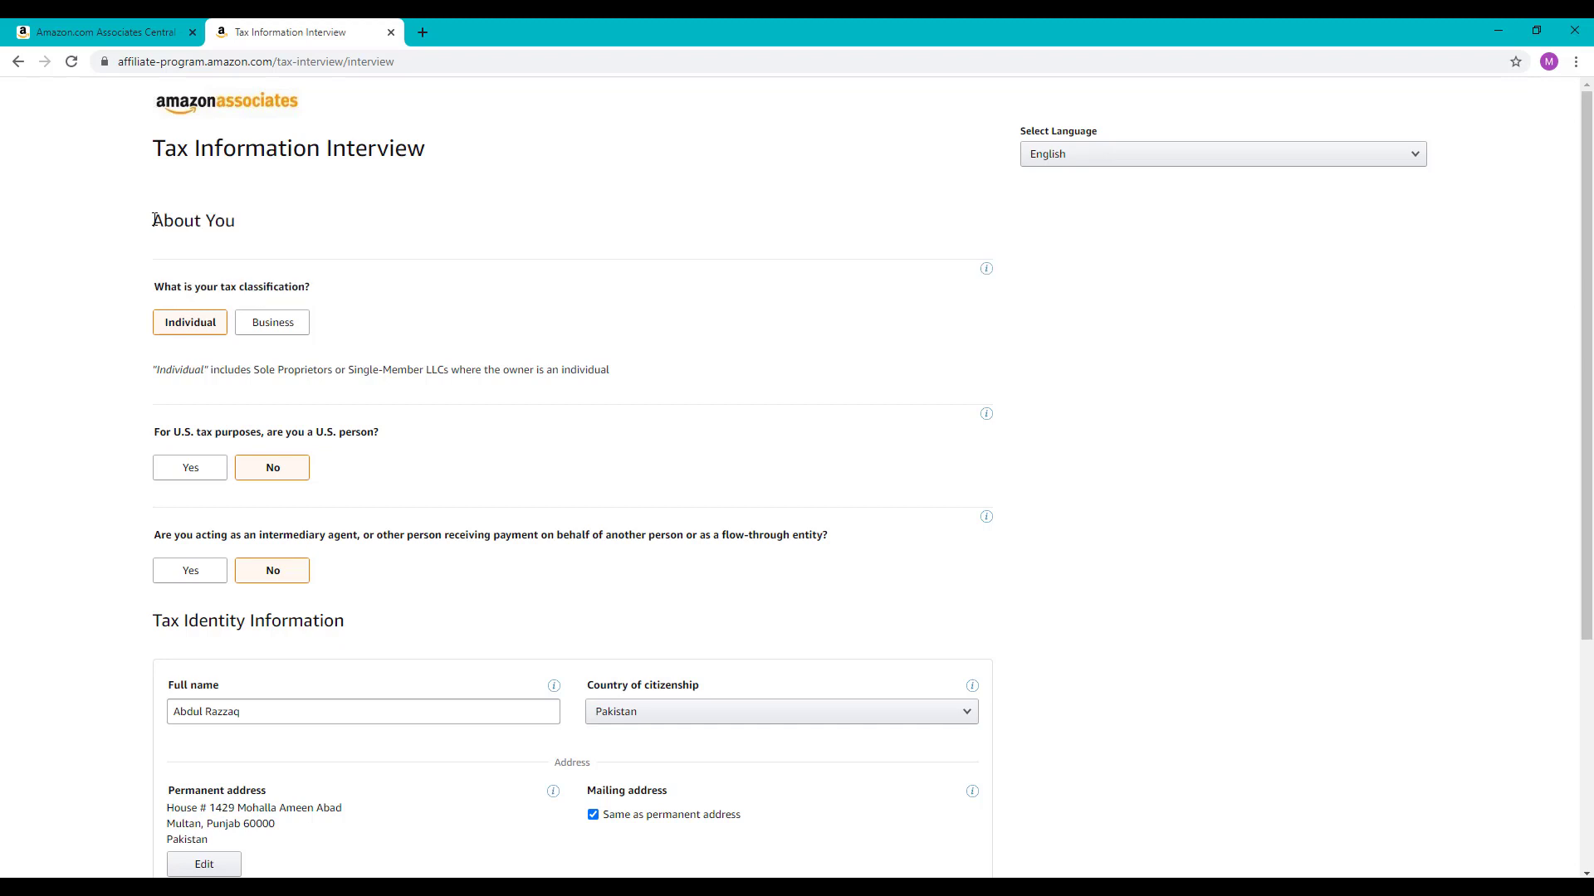
pyautogui.moveTo(157, 280); pyautogui.dragTo(287, 338)
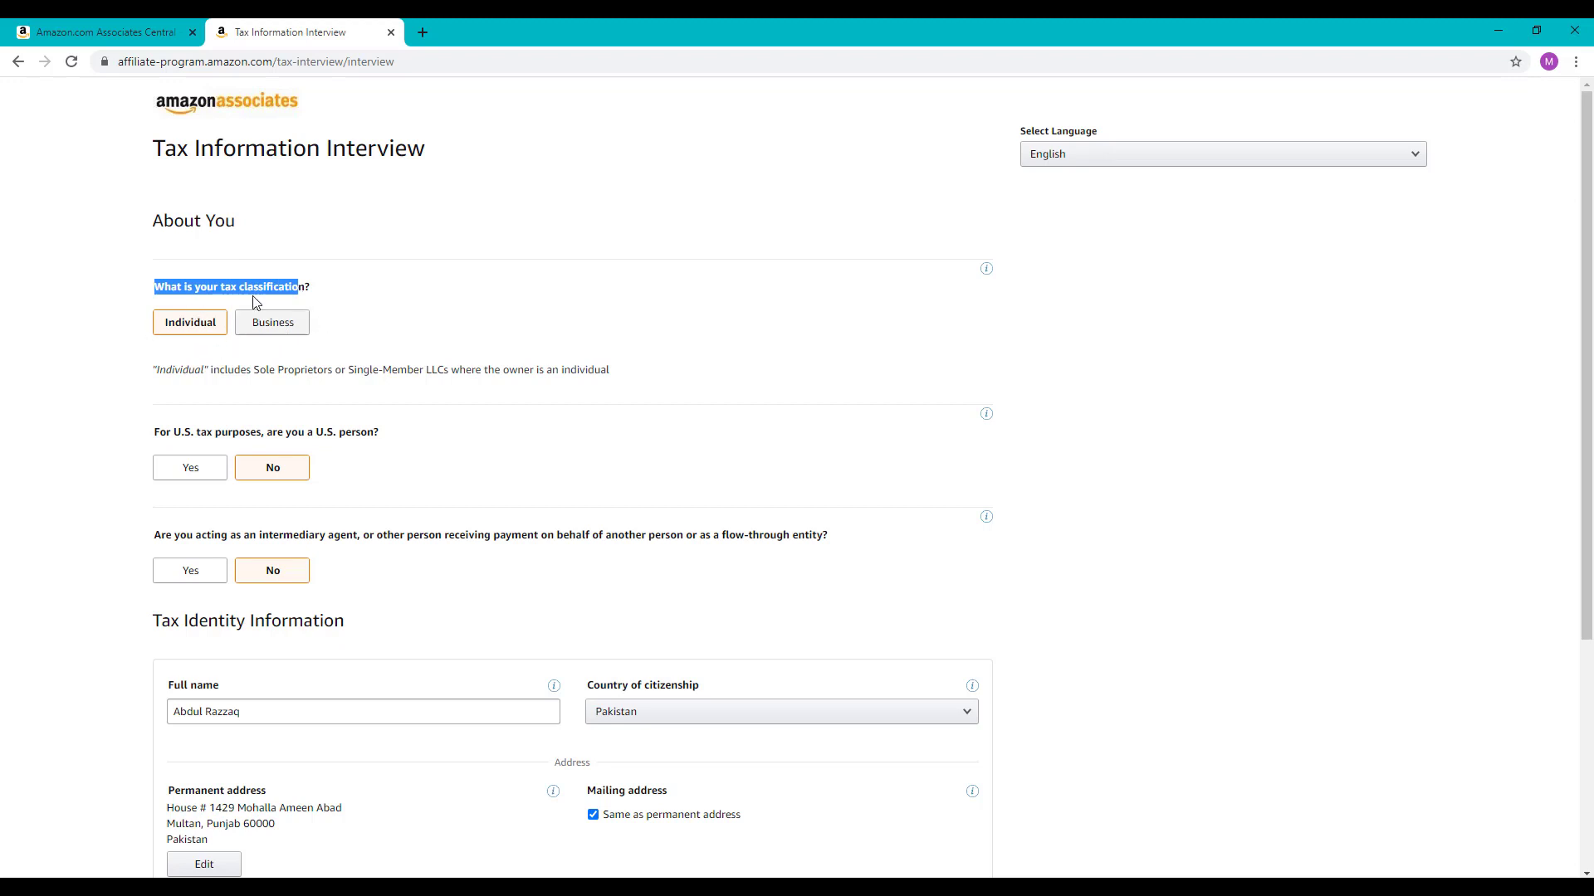
pyautogui.click(249, 296)
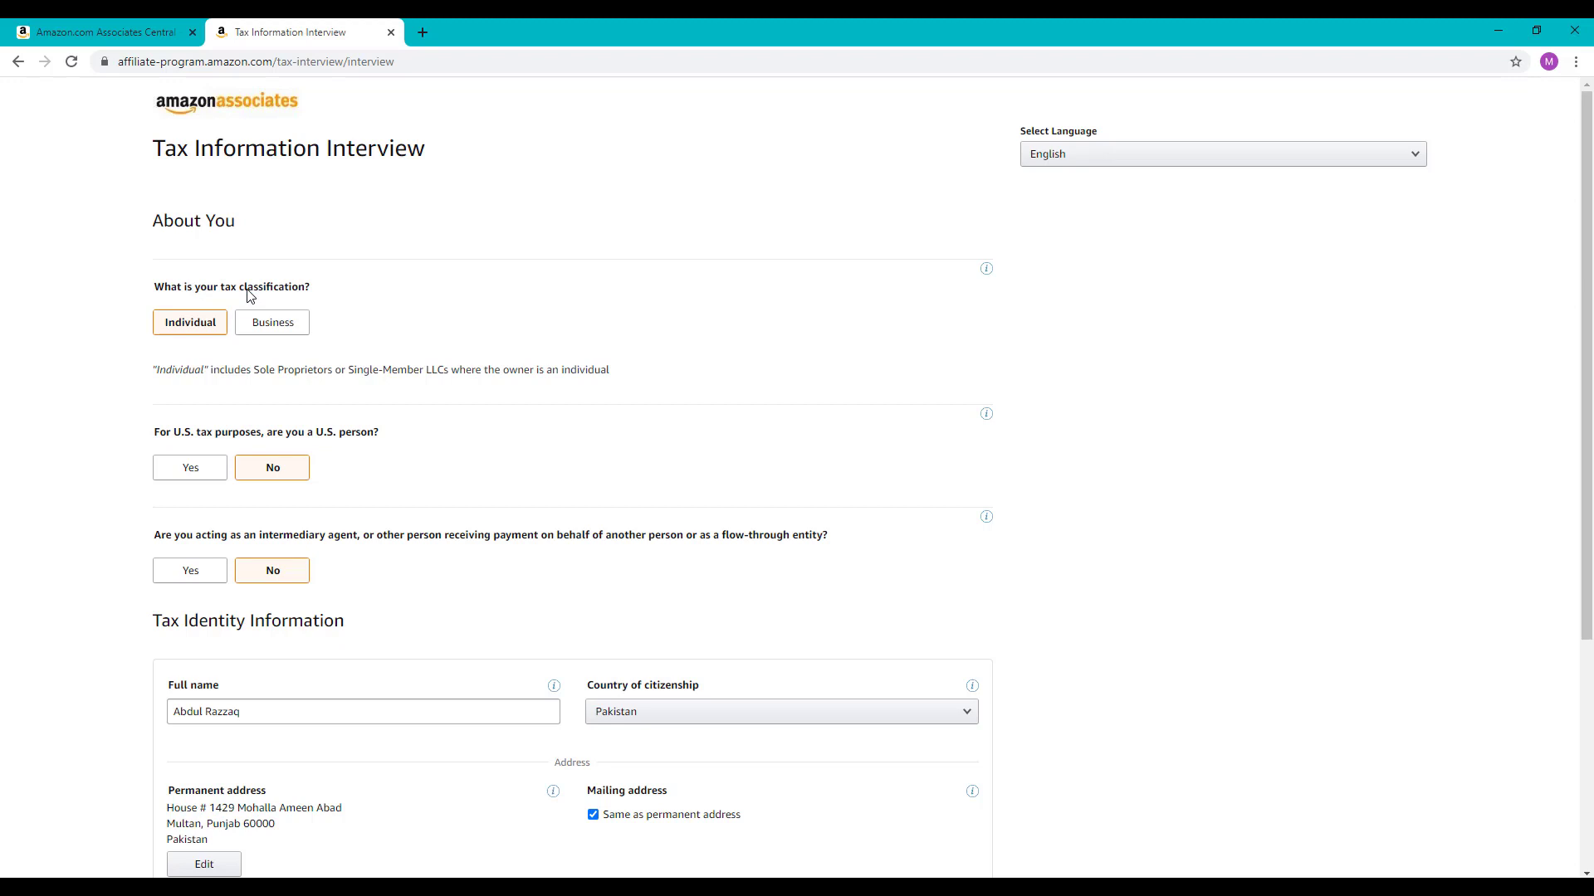
pyautogui.moveTo(160, 432); pyautogui.dragTo(303, 433)
pyautogui.click(303, 434)
pyautogui.scroll(-2, 212, 532)
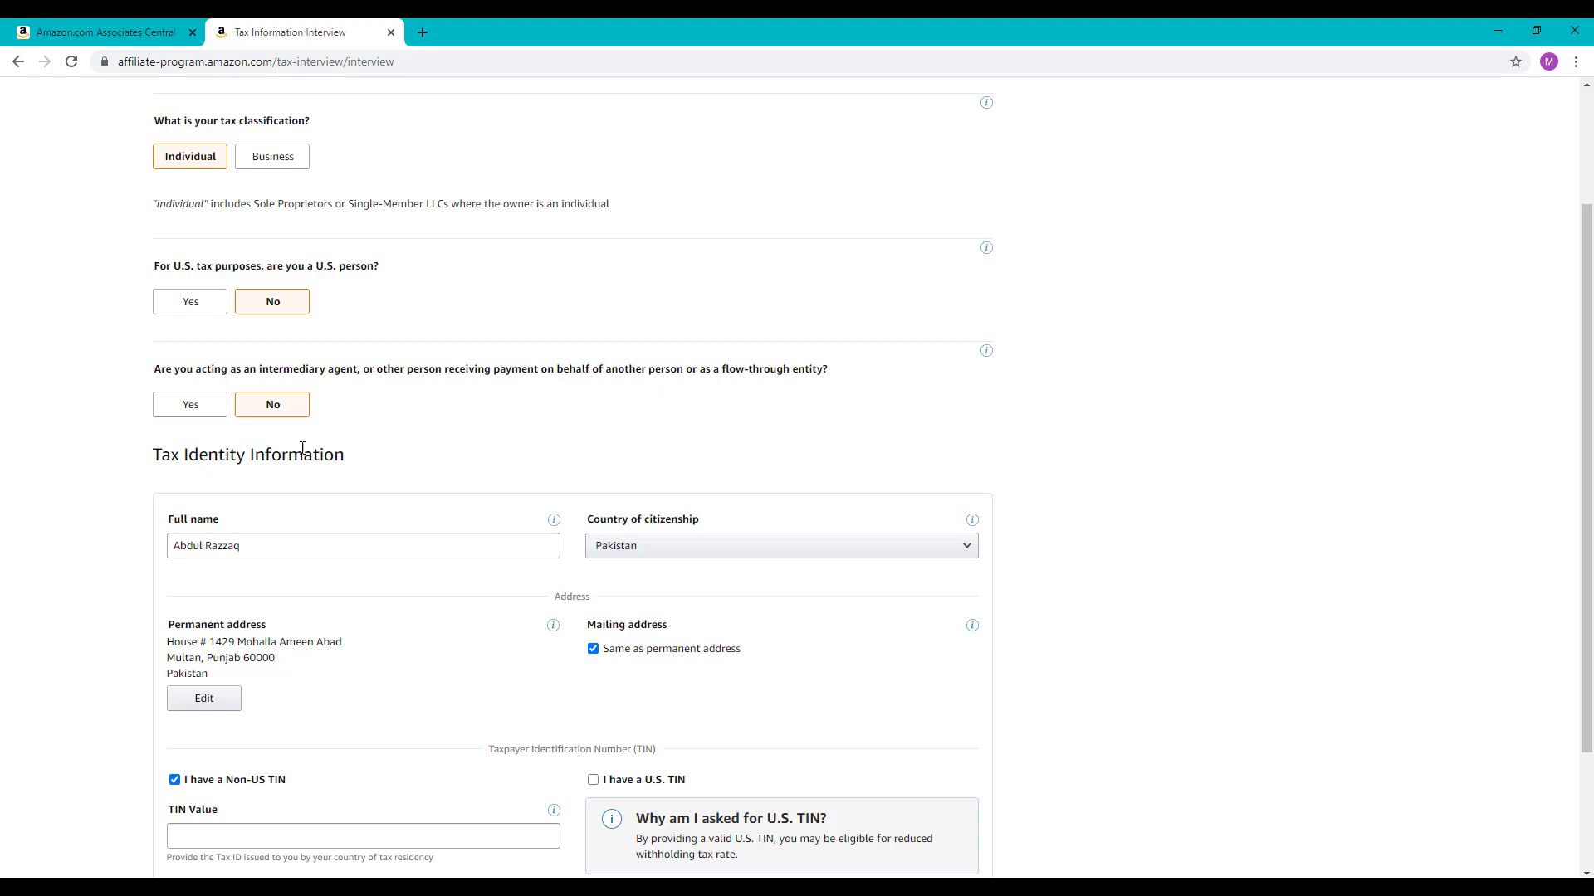
pyautogui.scroll(-2, 290, 439)
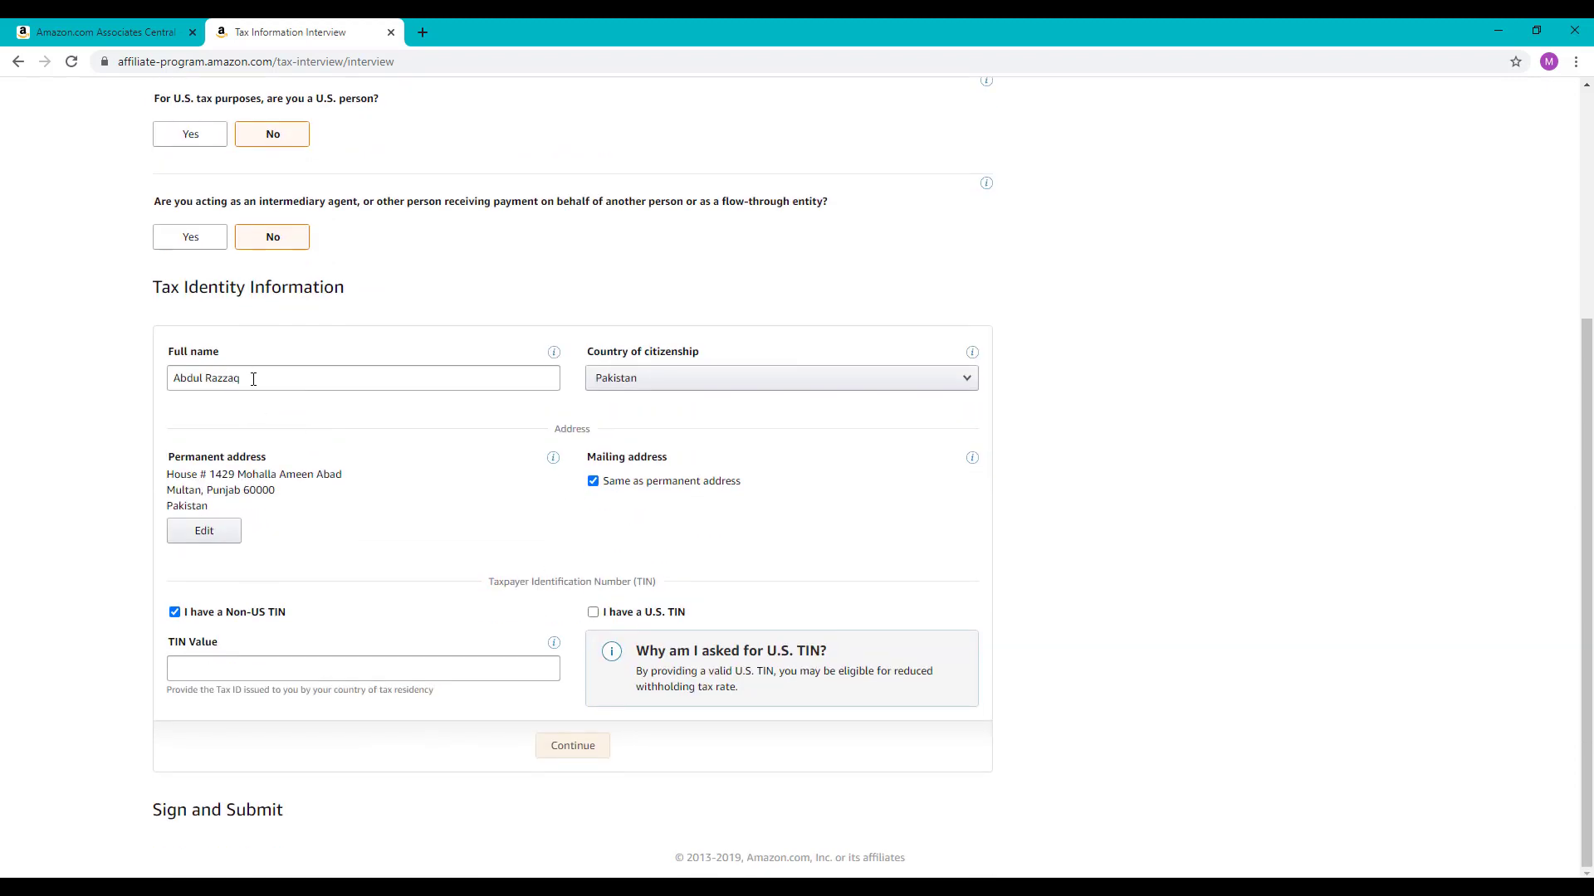
pyautogui.moveTo(252, 379); pyautogui.dragTo(105, 392)
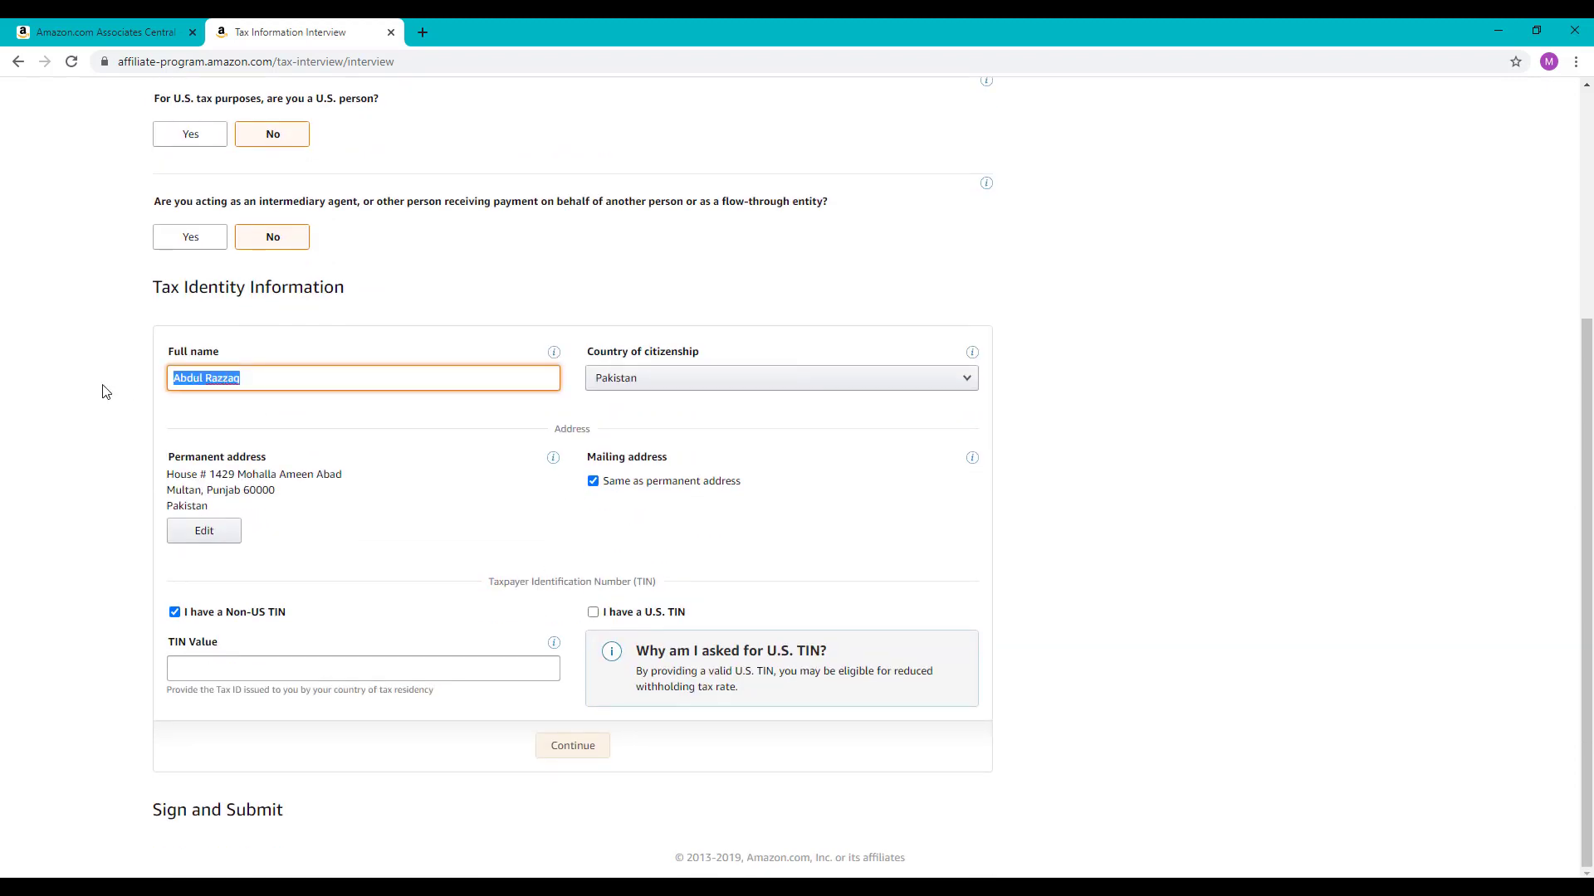
pyautogui.click(105, 392)
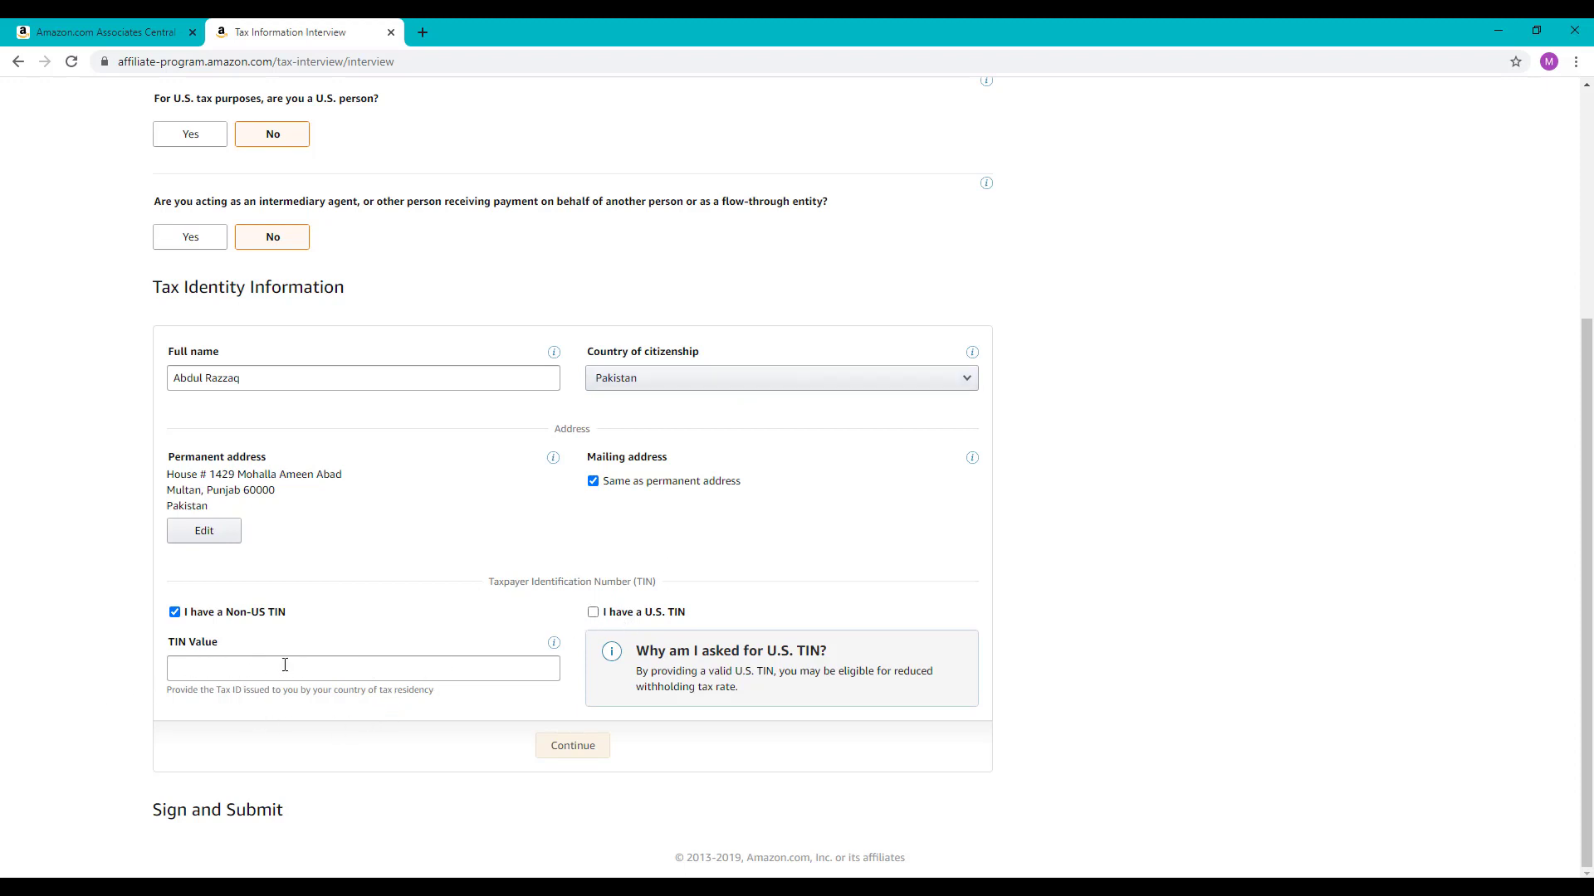
pyautogui.click(285, 664)
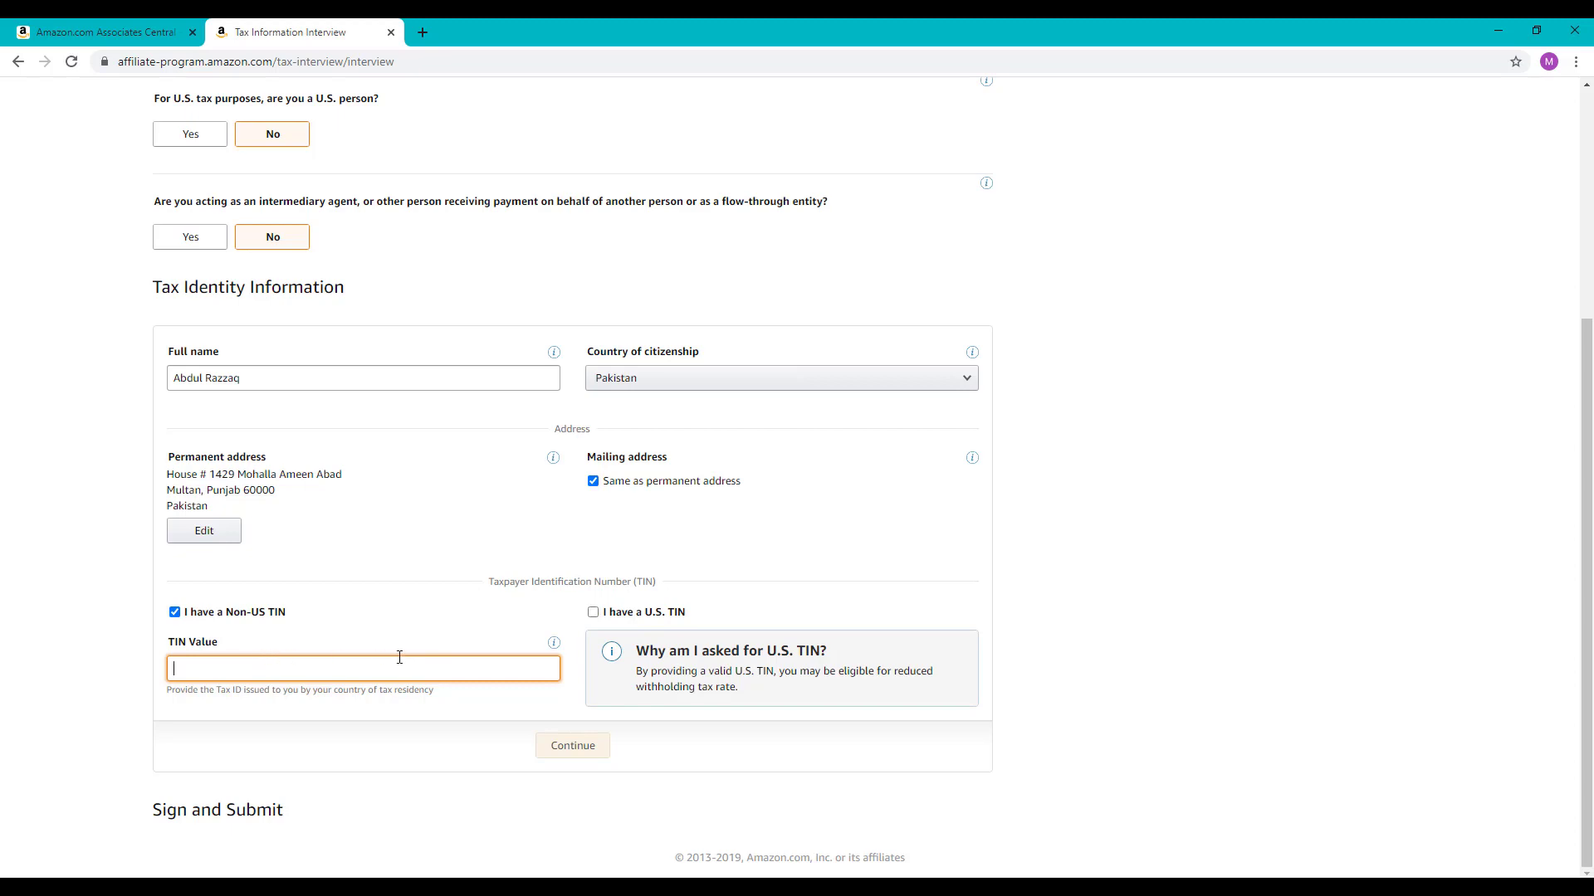
# Declare no Non-US TIN because none was obtained from local authorities, then continue to Related To Income.
pyautogui.scroll(4, 571, 668)
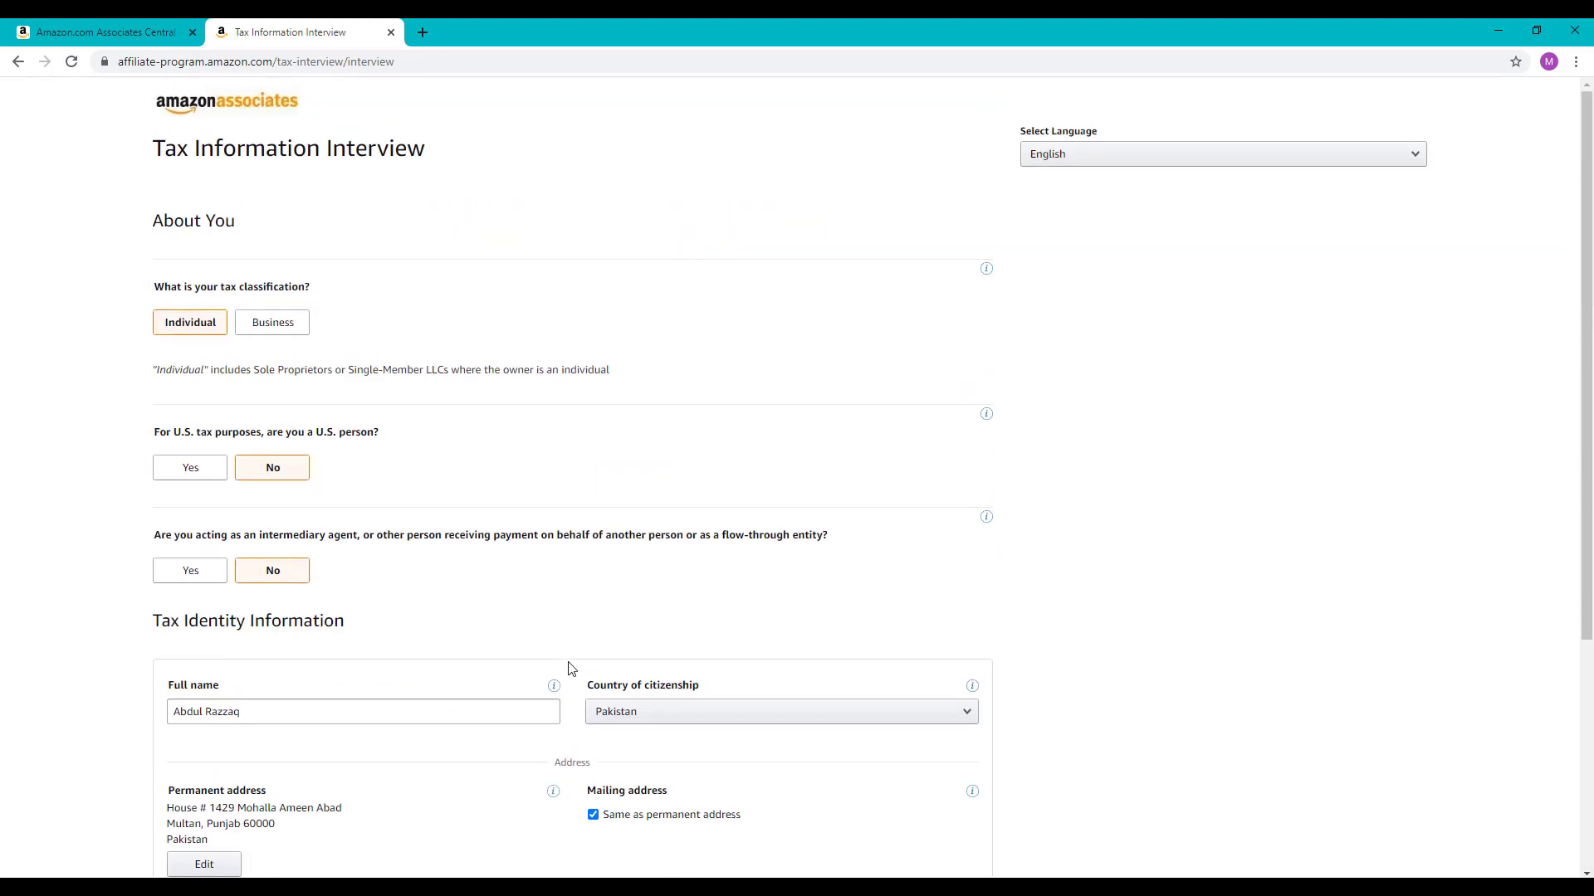
pyautogui.scroll(-4, 571, 668)
pyautogui.click(193, 615)
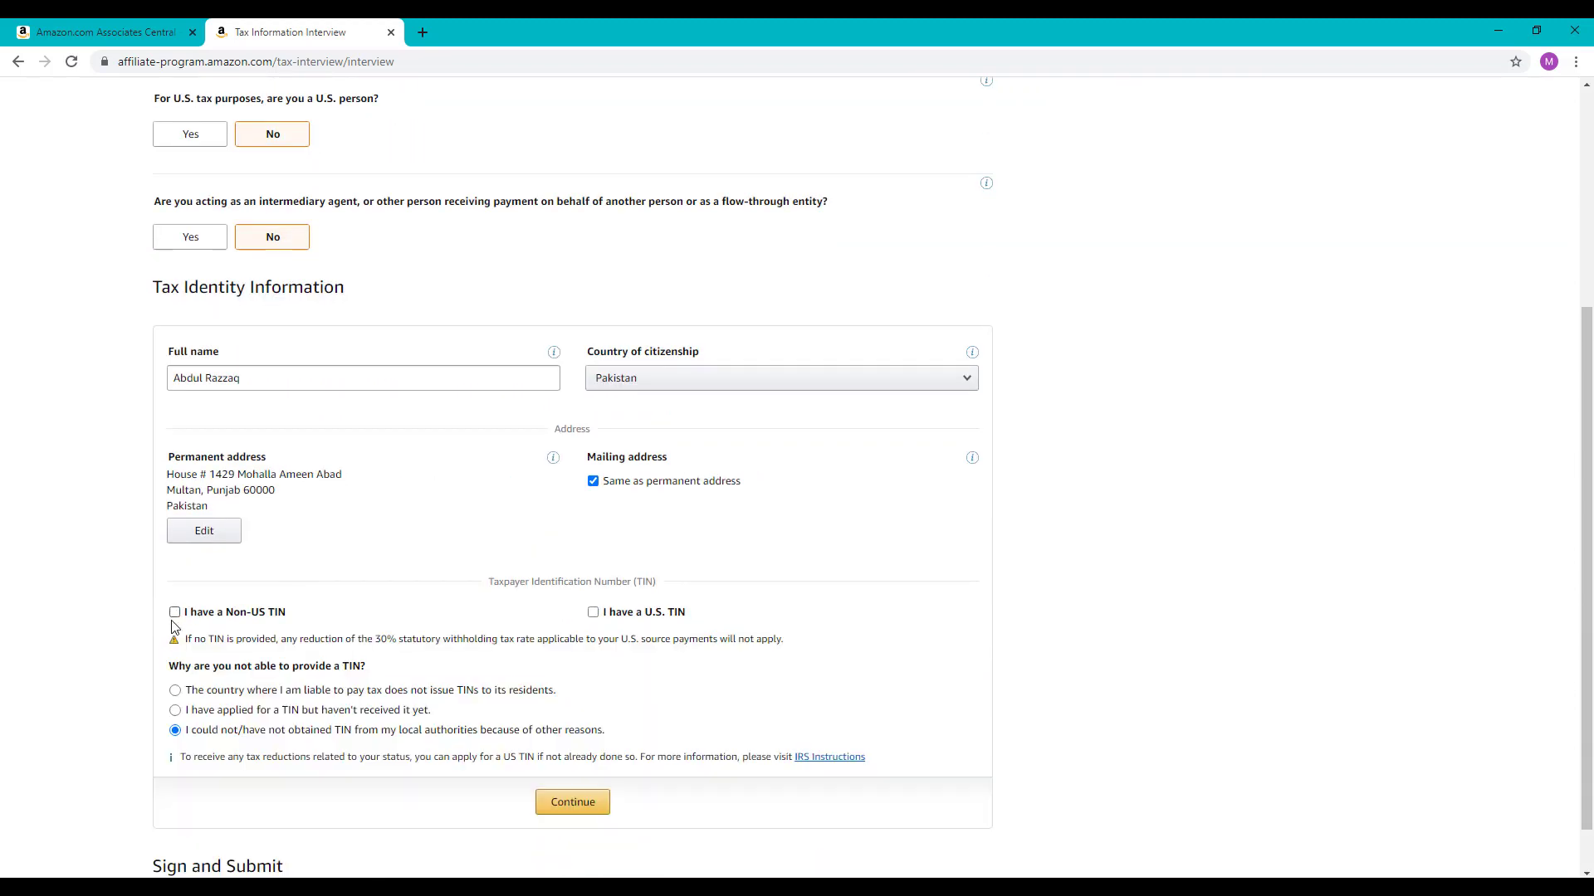
pyautogui.scroll(-1, 214, 624)
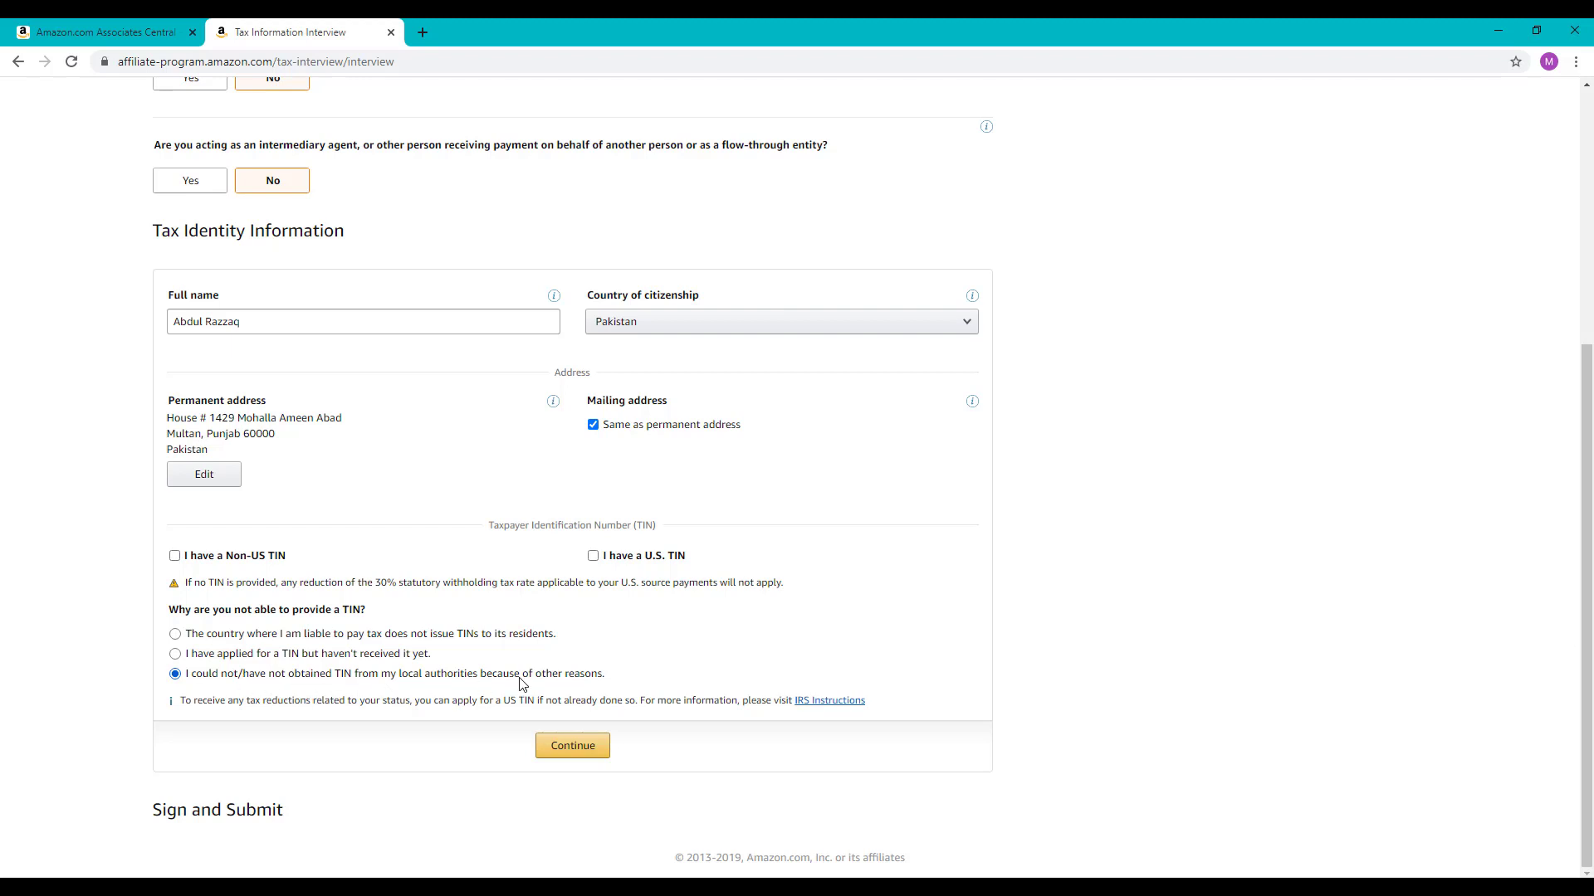
pyautogui.click(574, 745)
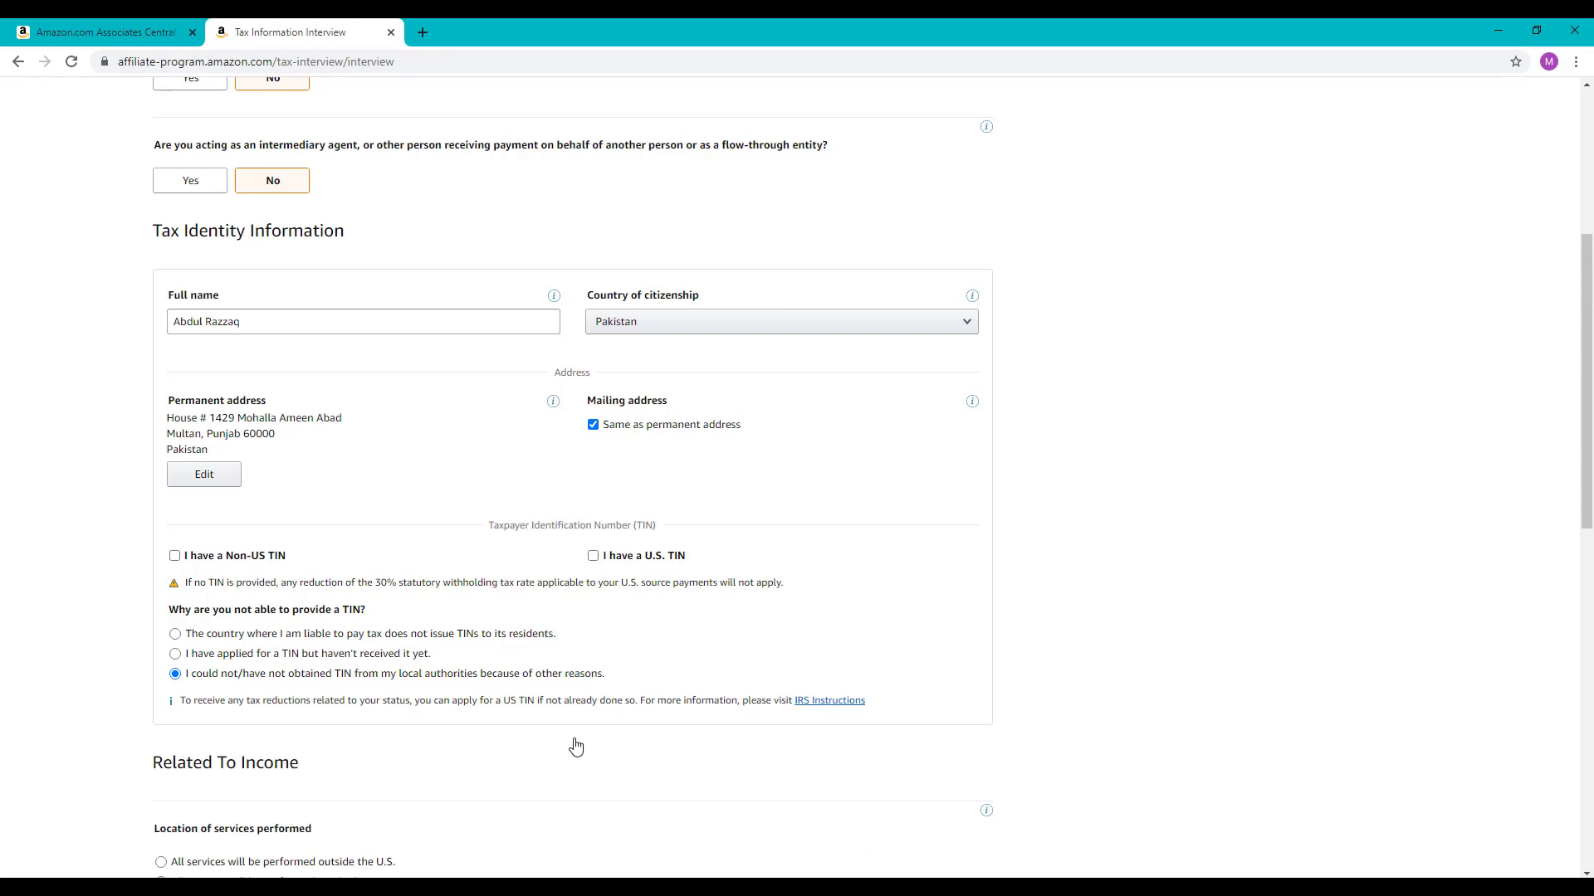
pyautogui.scroll(-5, 575, 746)
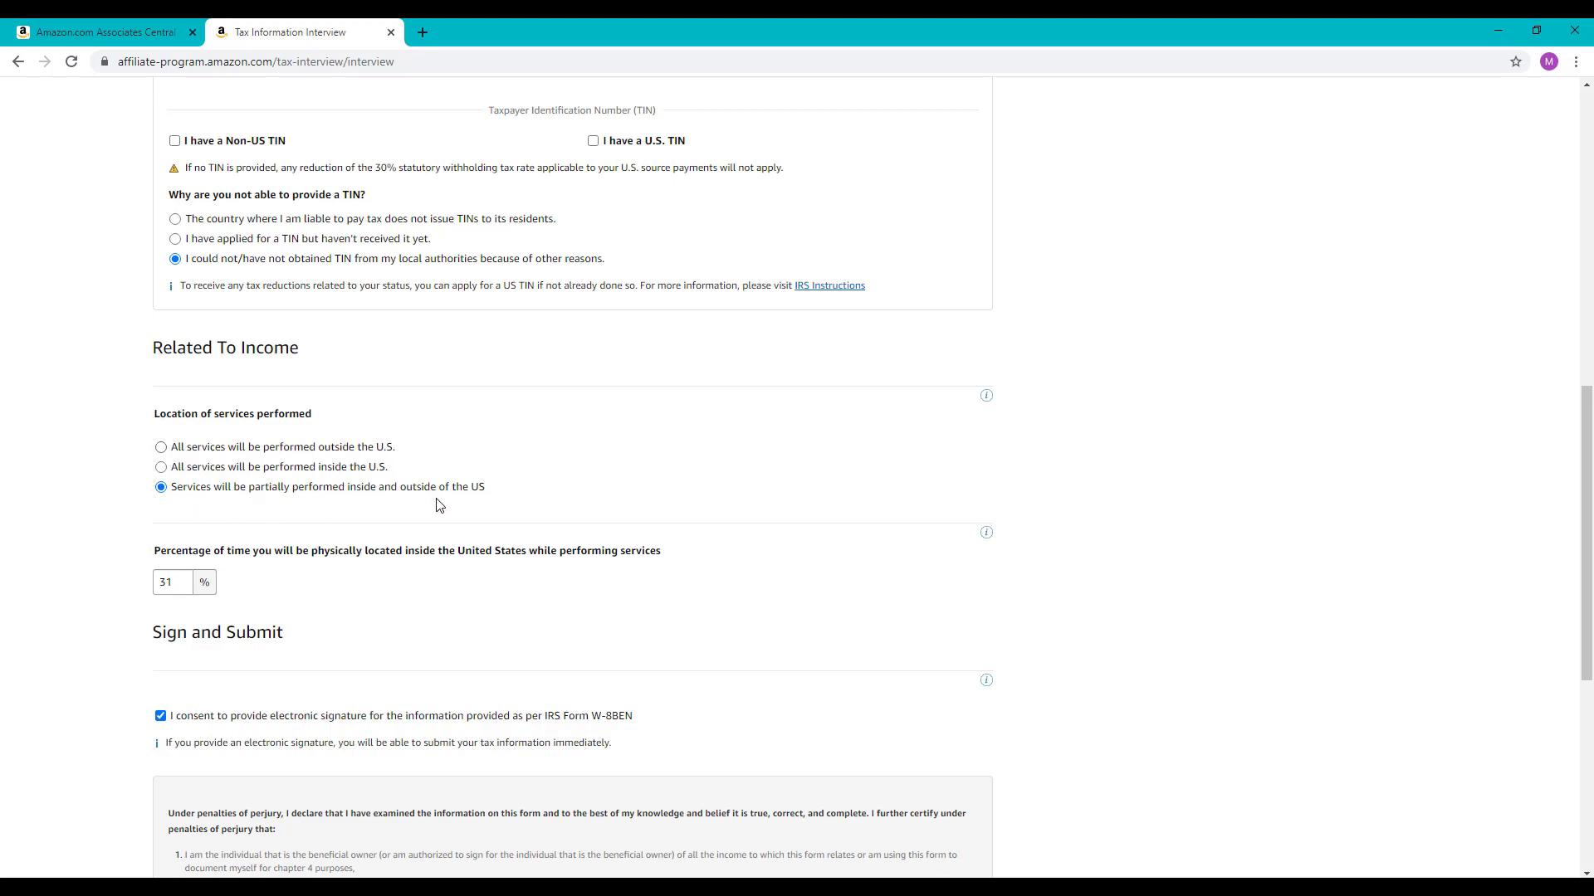
pyautogui.scroll(-1, 465, 503)
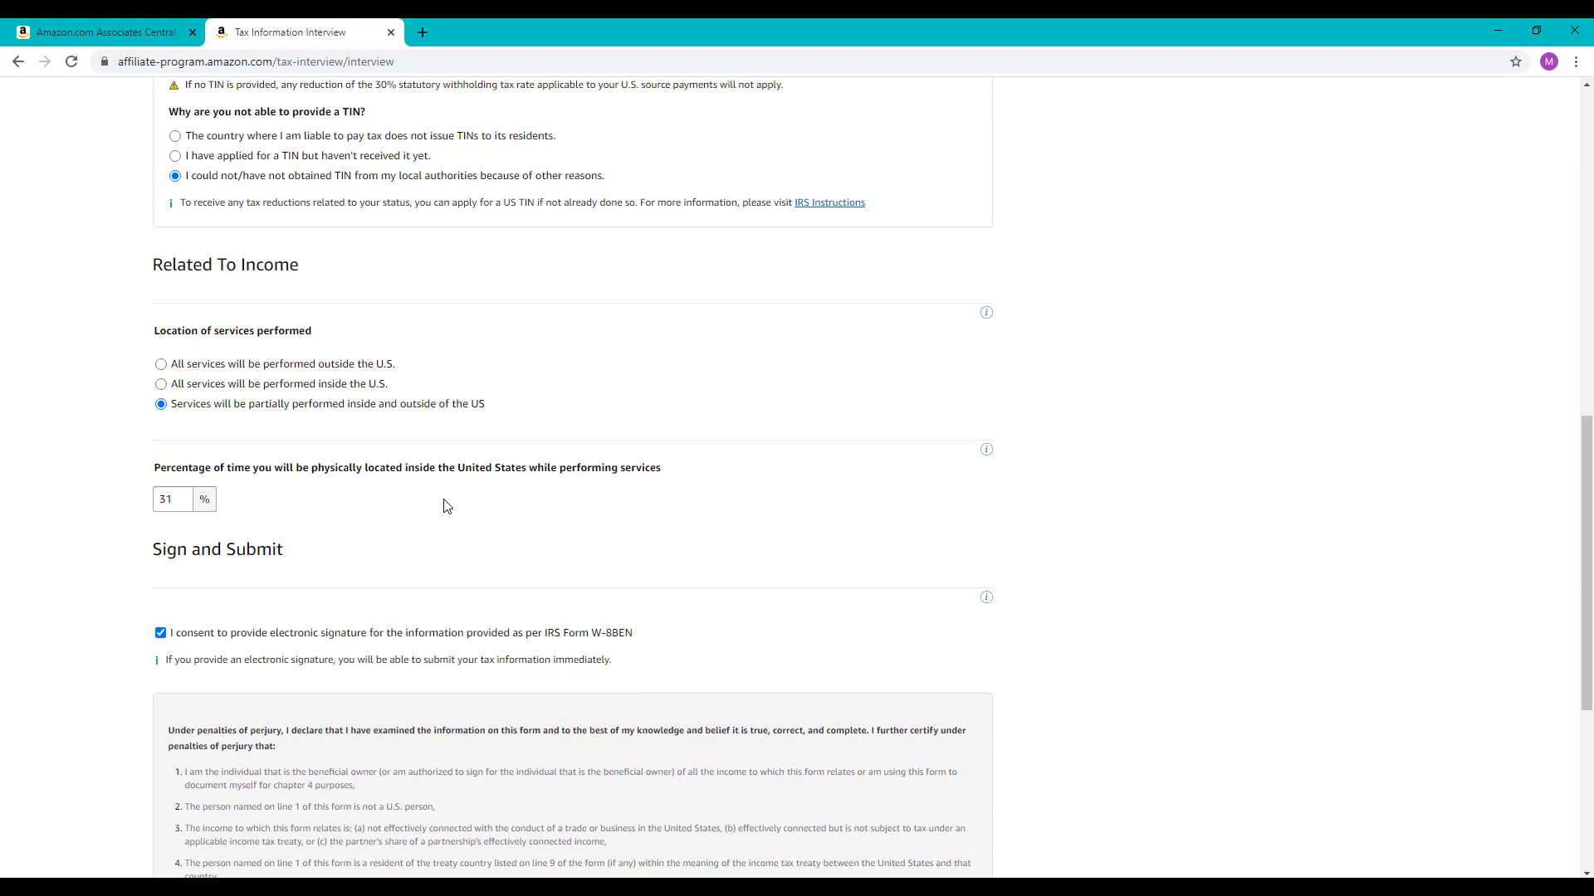
pyautogui.scroll(-1, 649, 480)
pyautogui.scroll(-2, 231, 409)
pyautogui.scroll(-2, 291, 357)
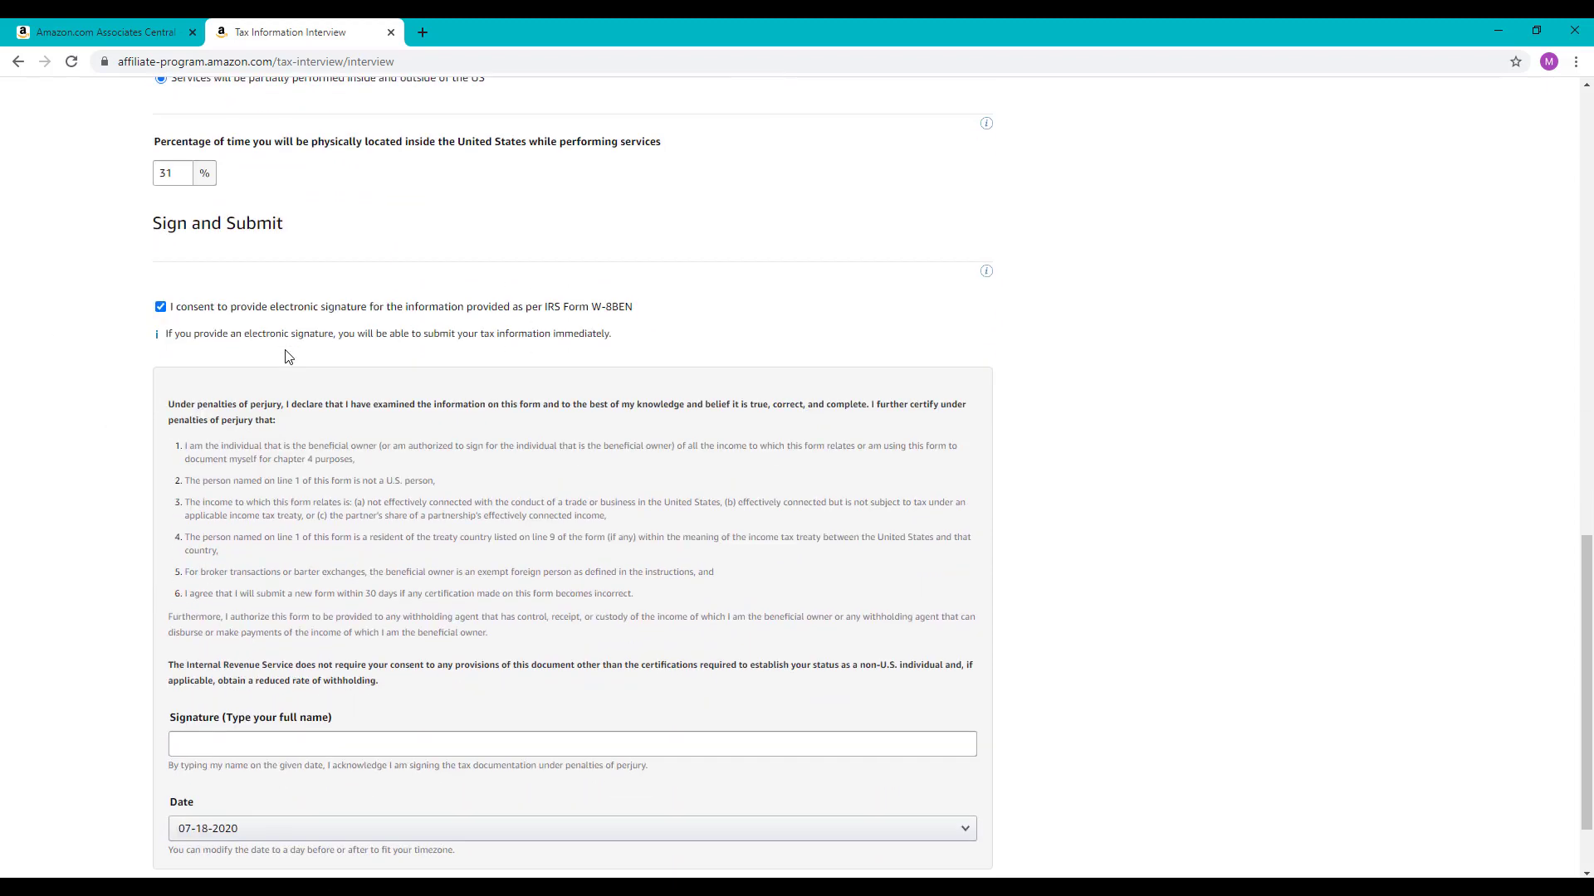
pyautogui.scroll(-1, 374, 316)
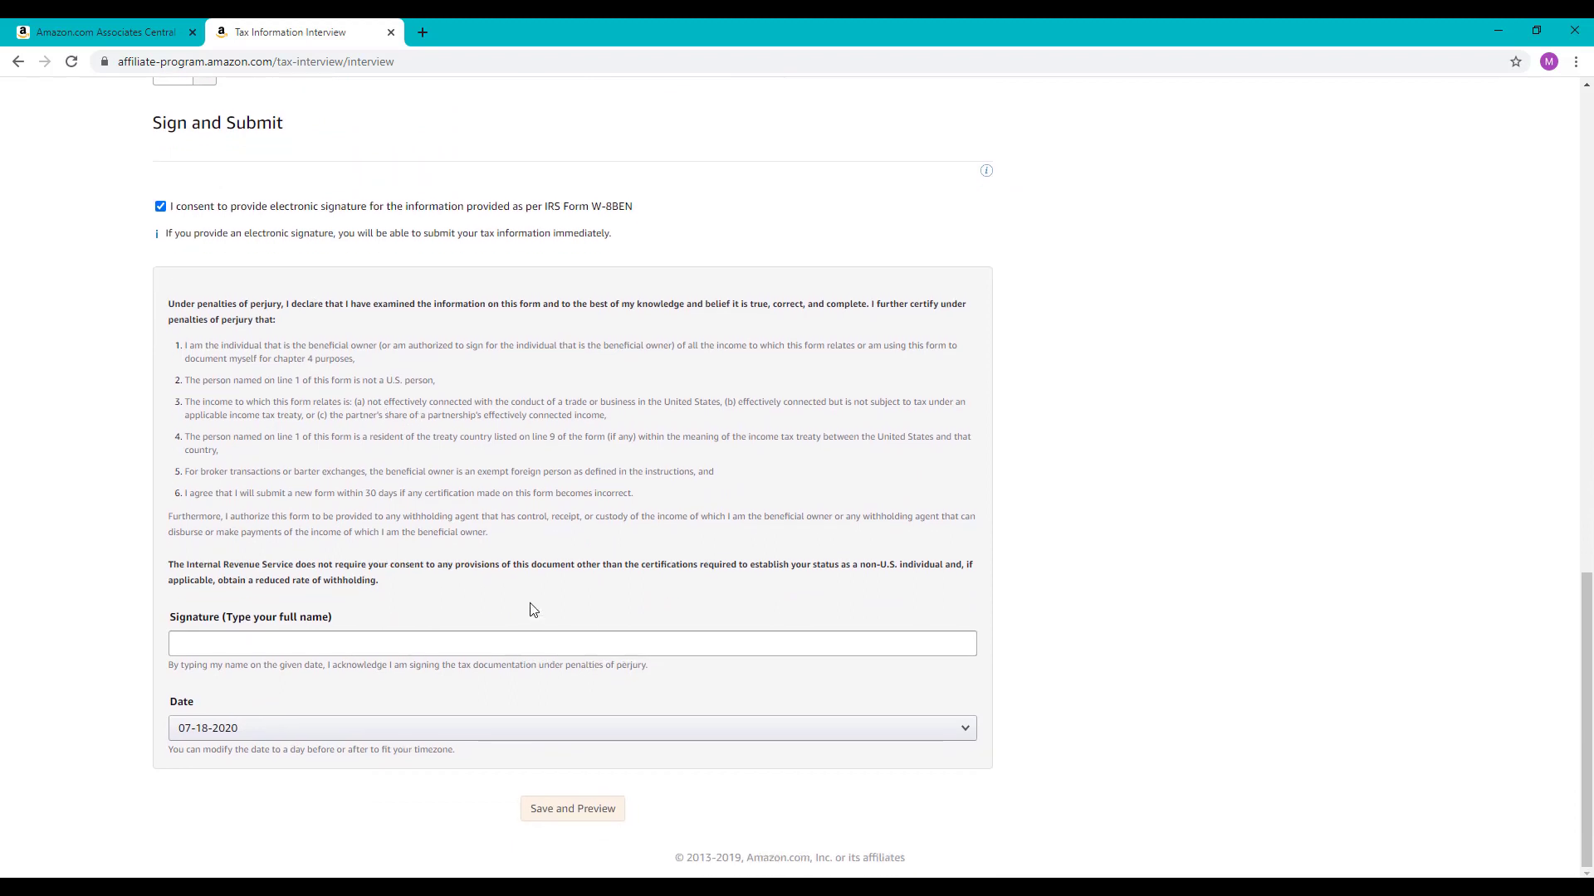
# Sign the W-8BEN with your full name, correcting the mistyped signature, dated 07-18-2020, and save for preview.
pyautogui.click(503, 648)
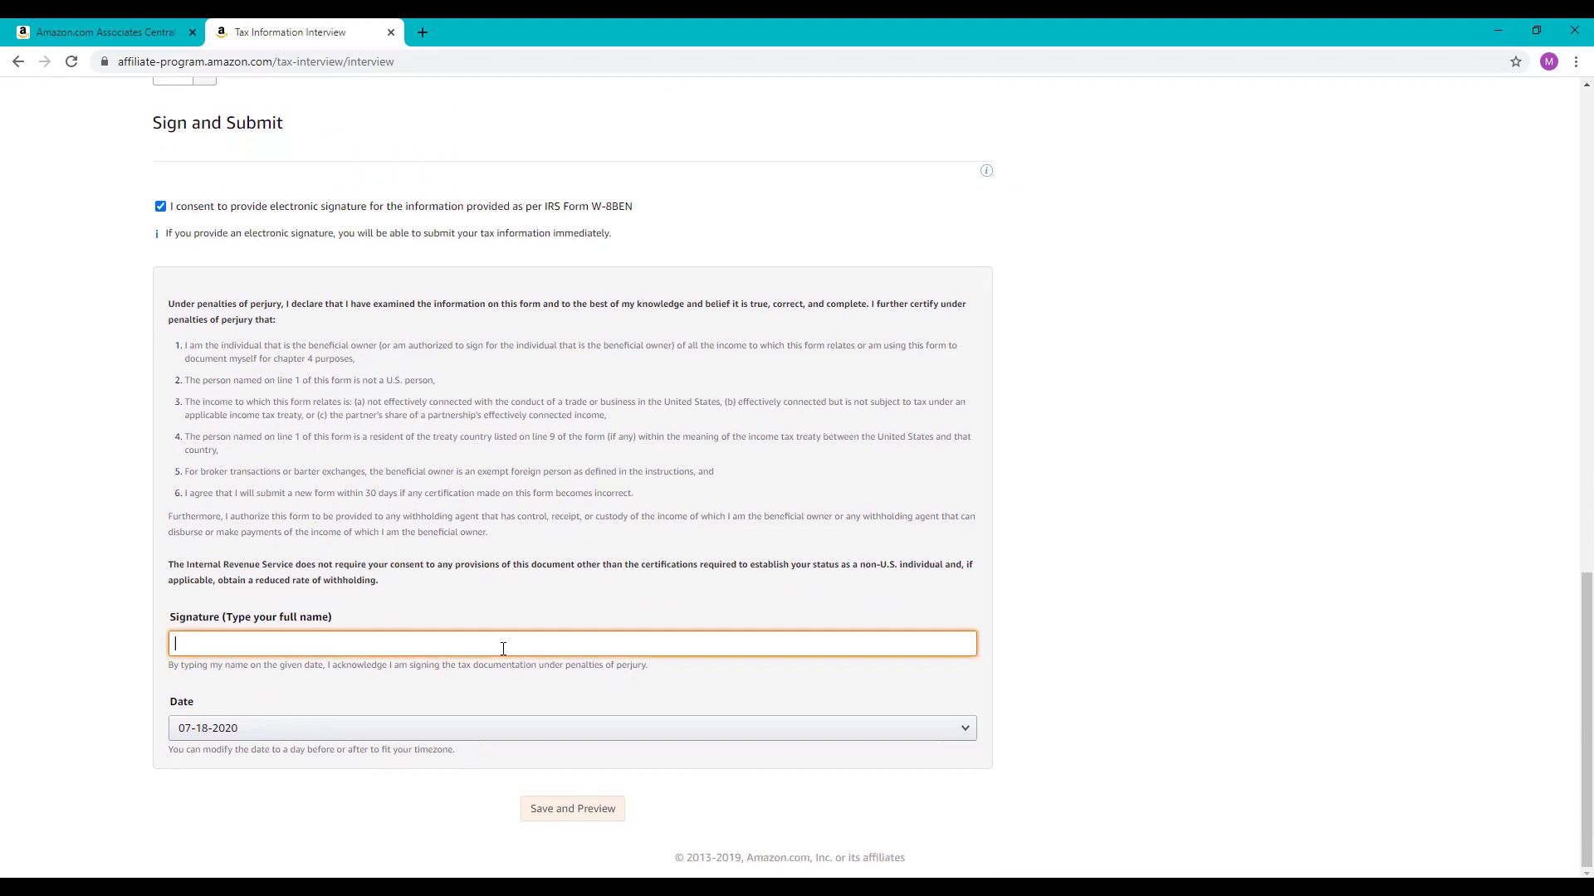
pyautogui.write('kaz')
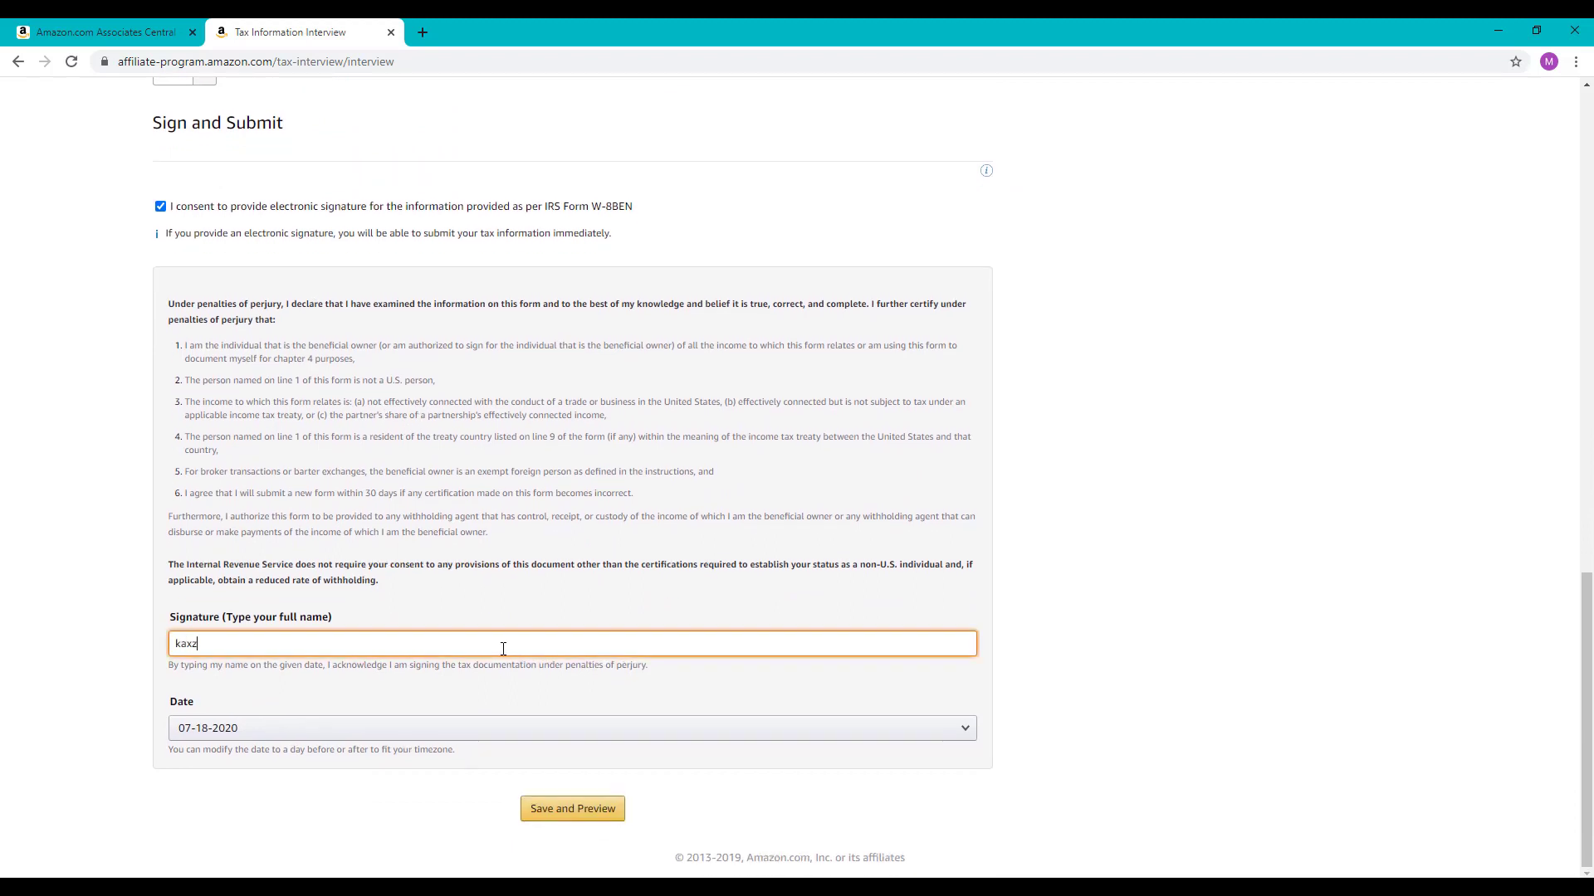
pyautogui.write('afi')
pyautogui.hotkey('ctrl', 'a')
pyautogui.write('razaq')
pyautogui.write('q')
pyautogui.click(561, 801)
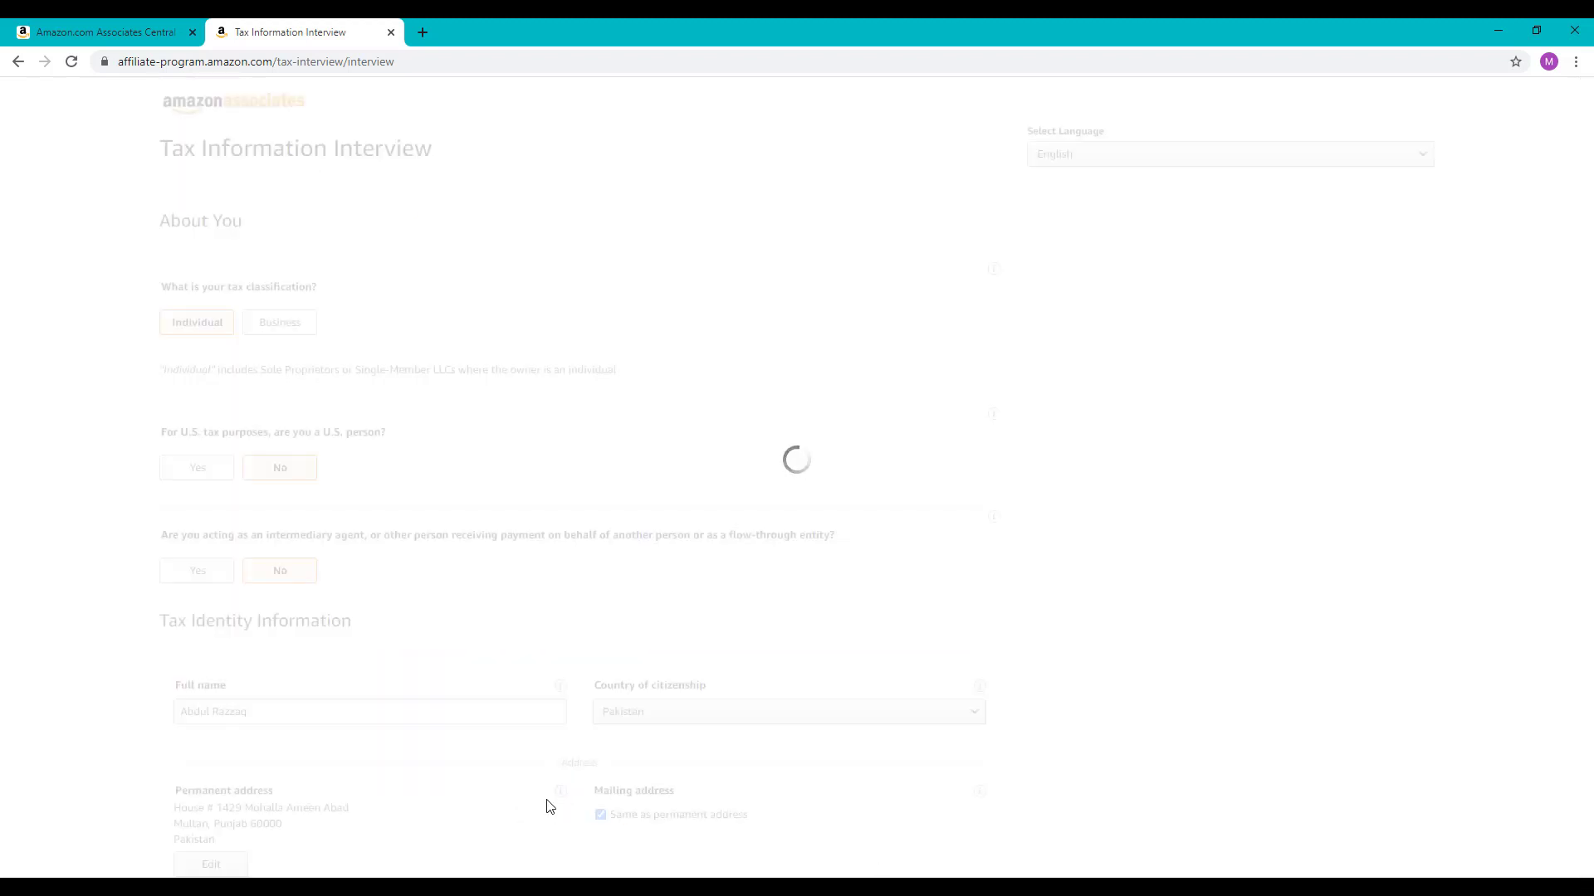
pyautogui.scroll(-2, 192, 378)
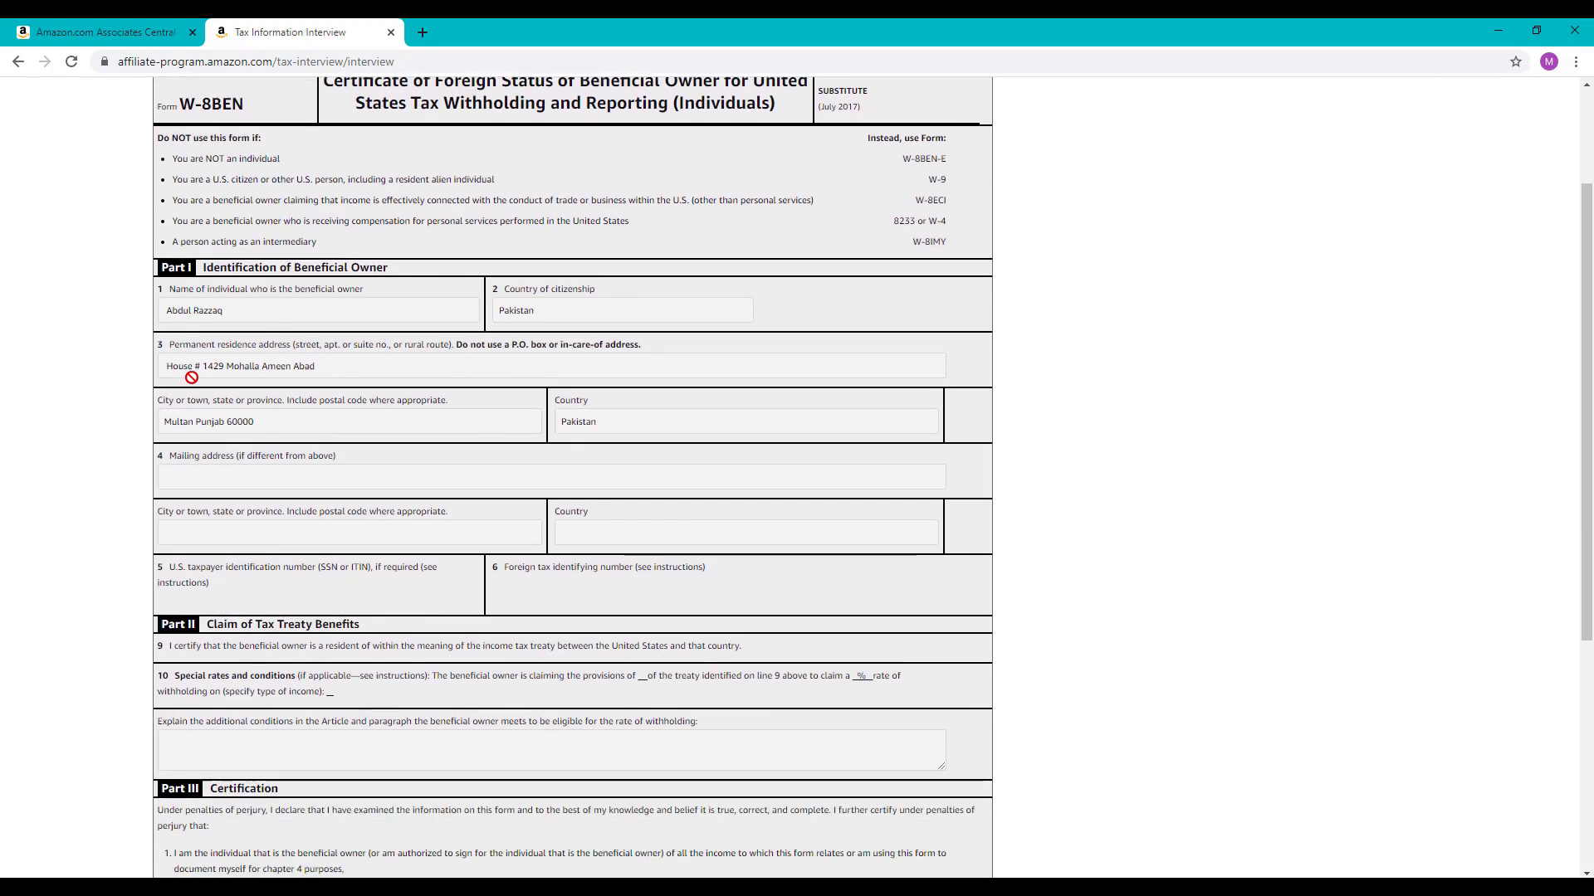
# Review the W-8BEN preview down to the Sign Here certification row and submit the form.
pyautogui.scroll(1, 192, 378)
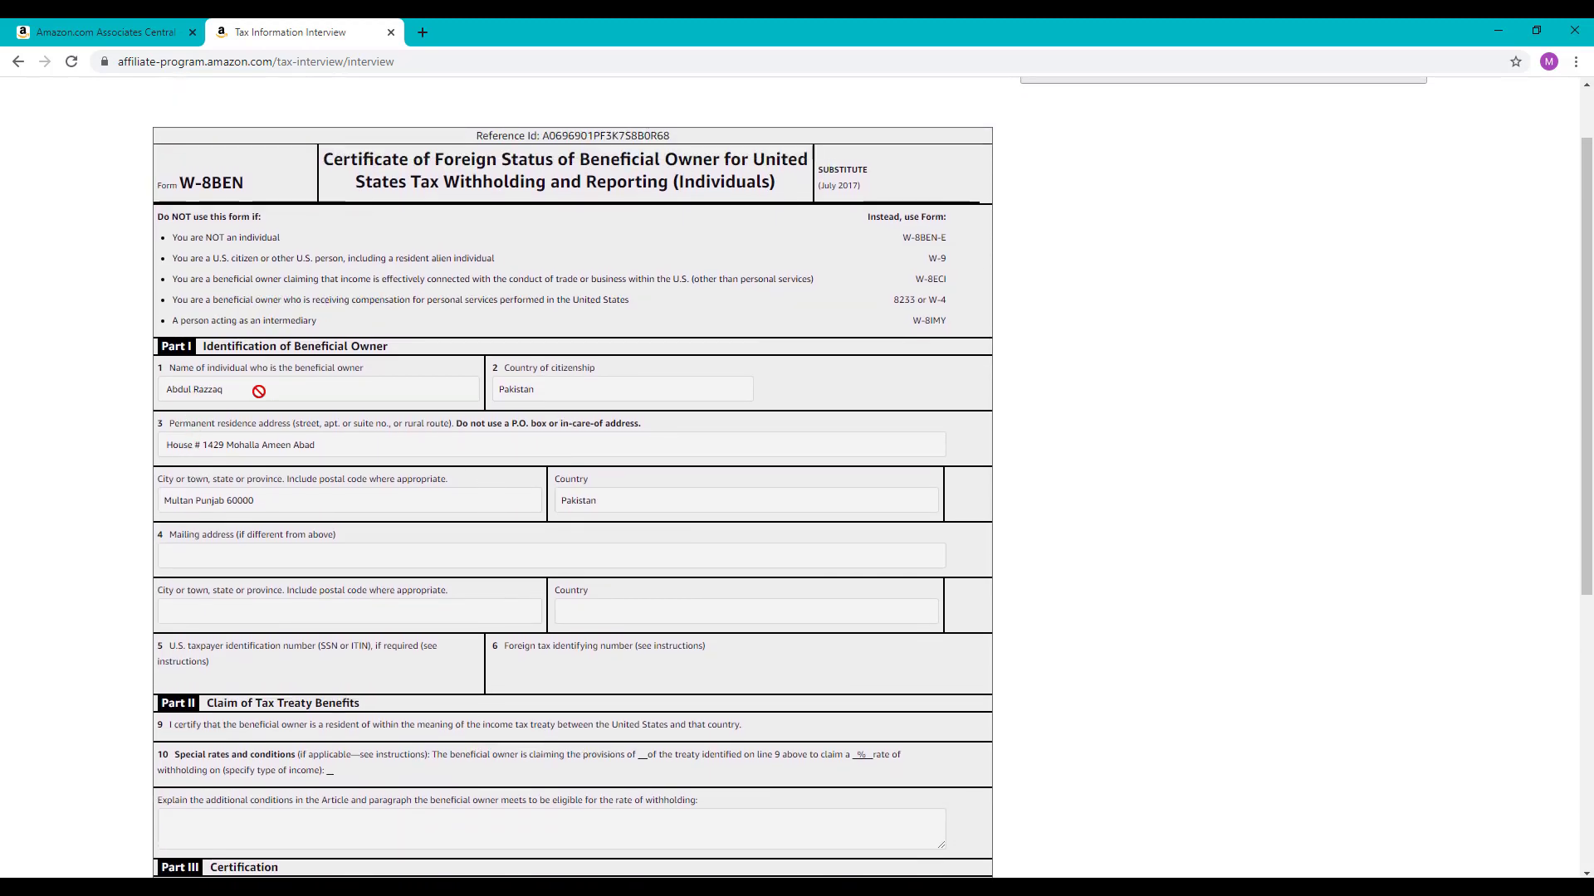
pyautogui.scroll(-2, 556, 386)
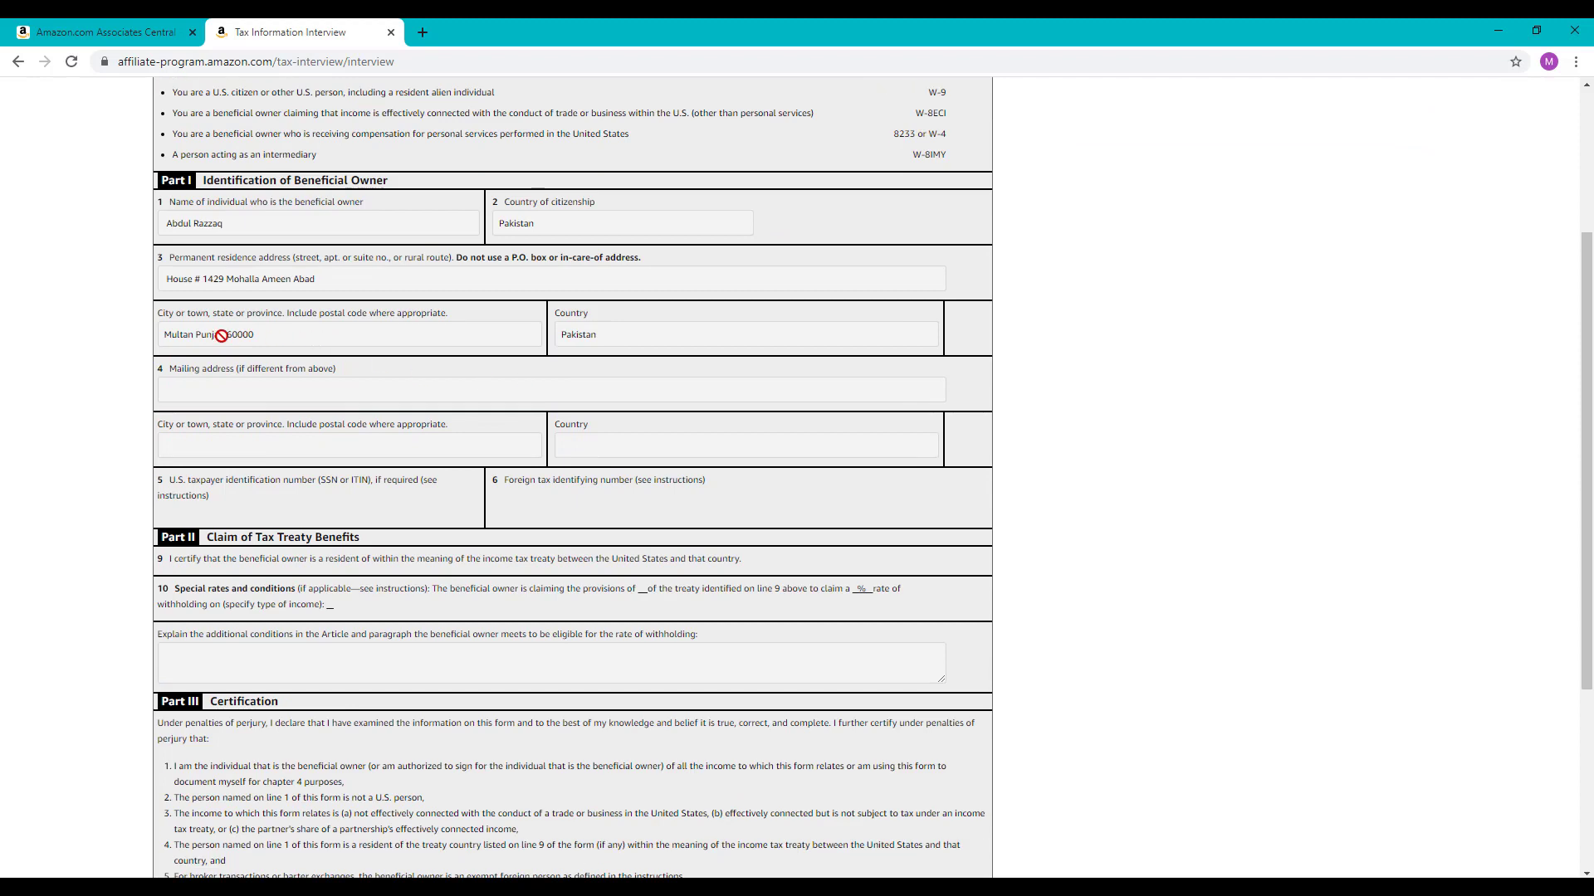
pyautogui.scroll(-2, 596, 405)
pyautogui.scroll(-2, 235, 459)
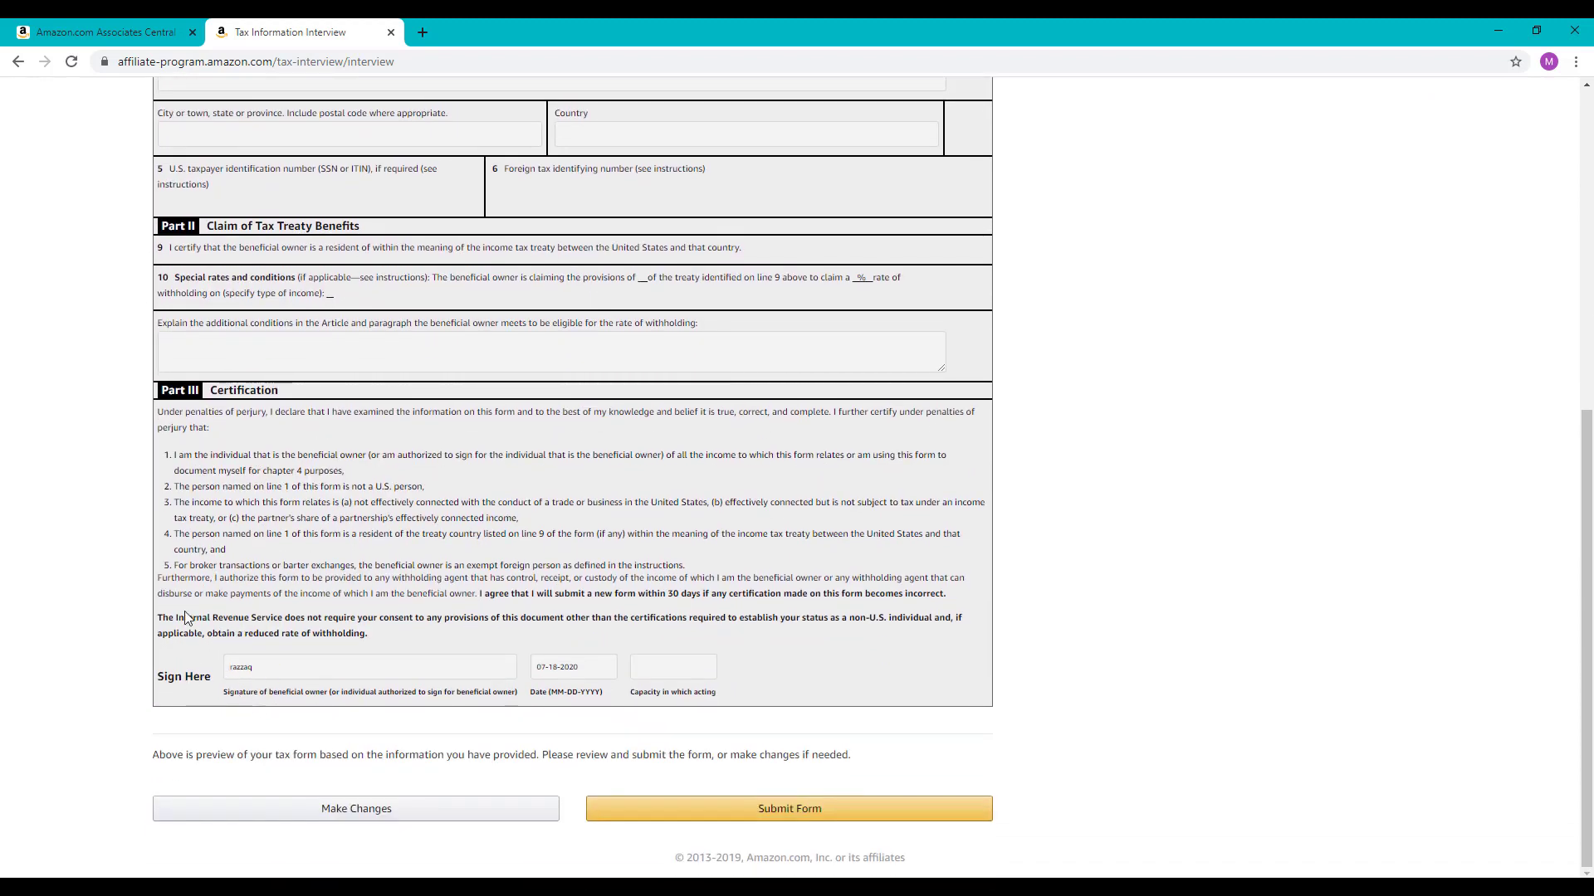
pyautogui.scroll(5, 572, 674)
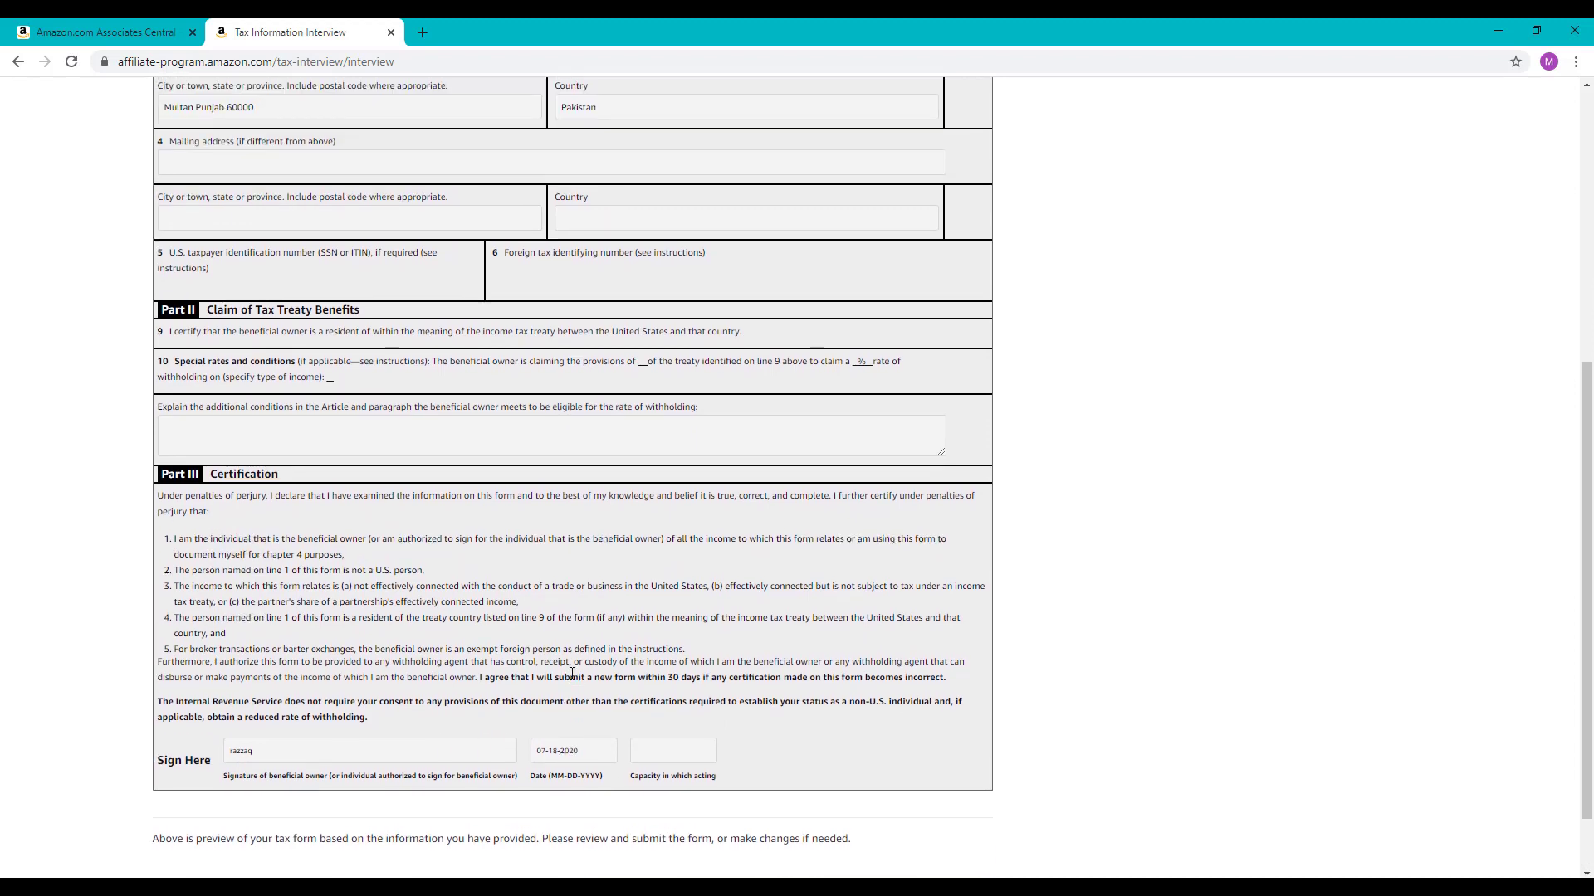
pyautogui.scroll(2, 572, 674)
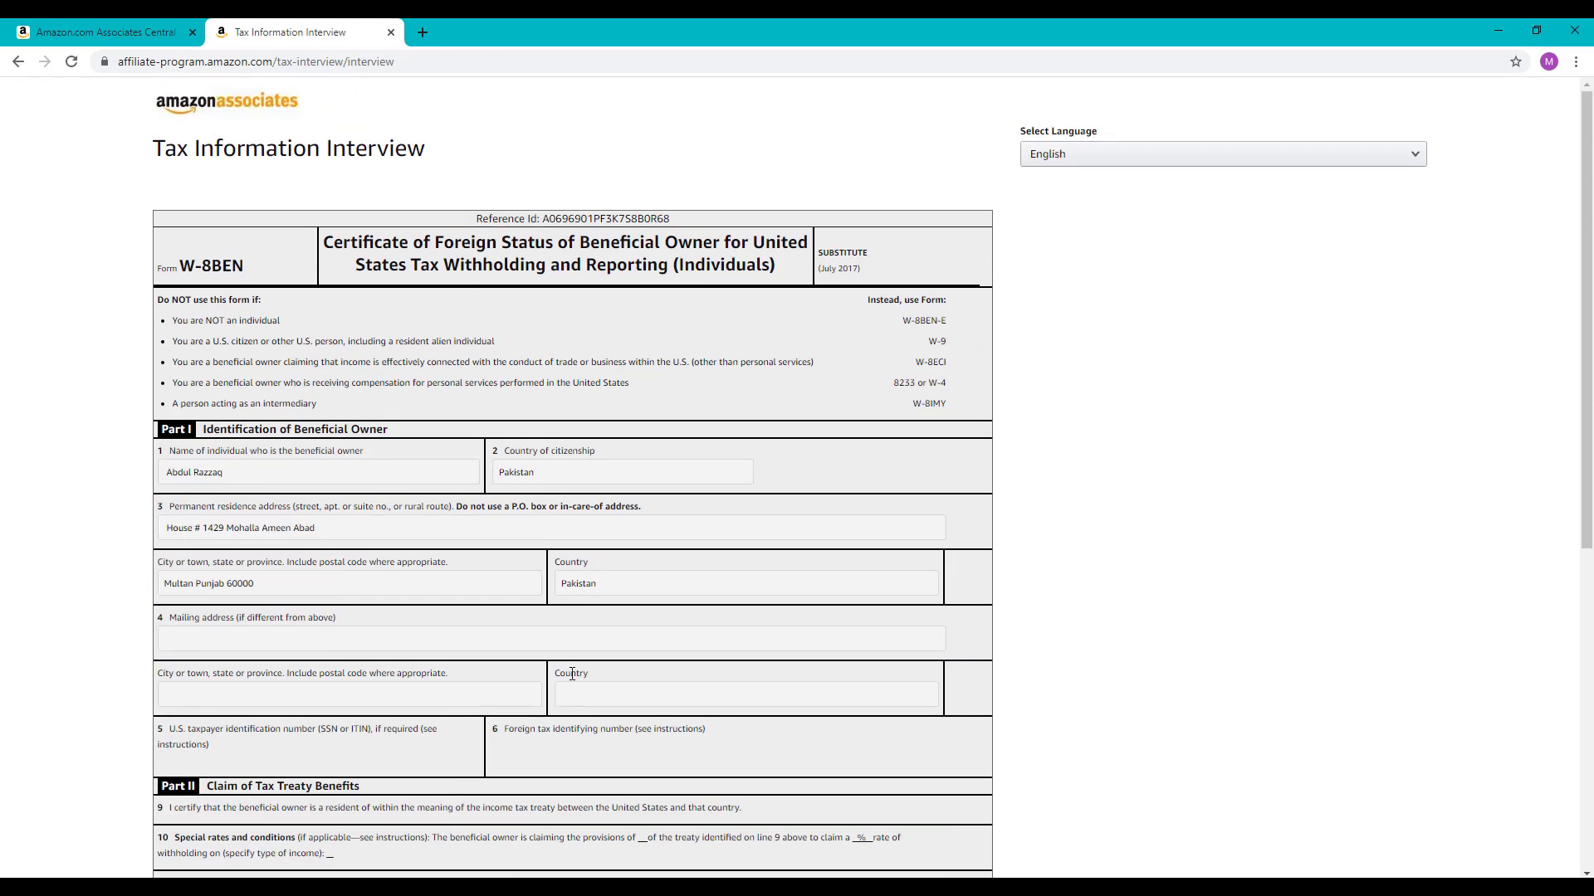
pyautogui.scroll(-7, 572, 674)
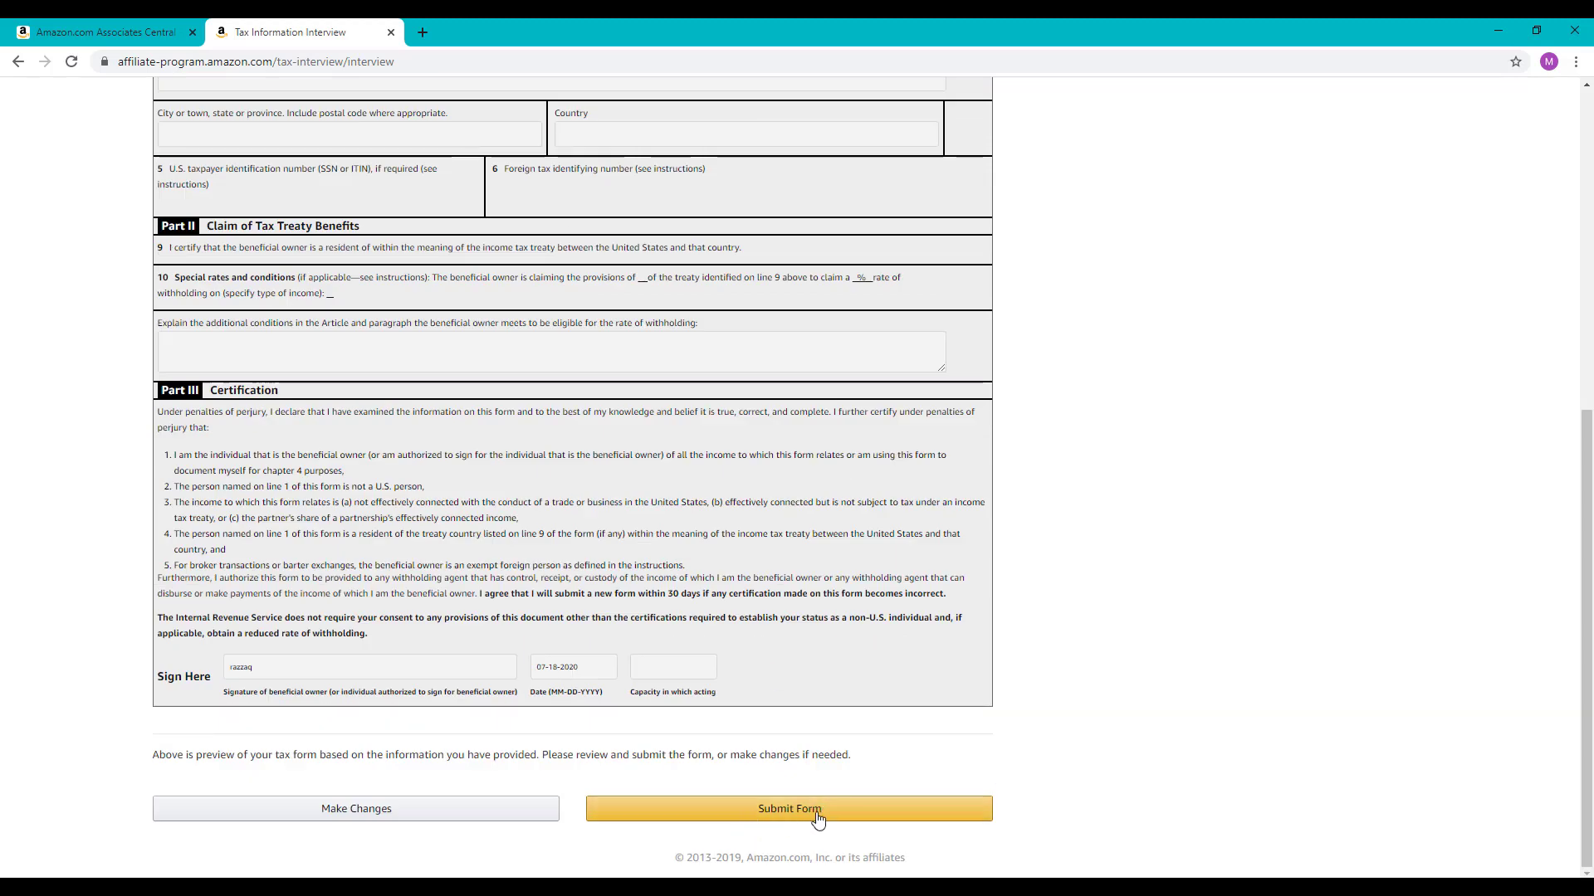
pyautogui.click(130, 25)
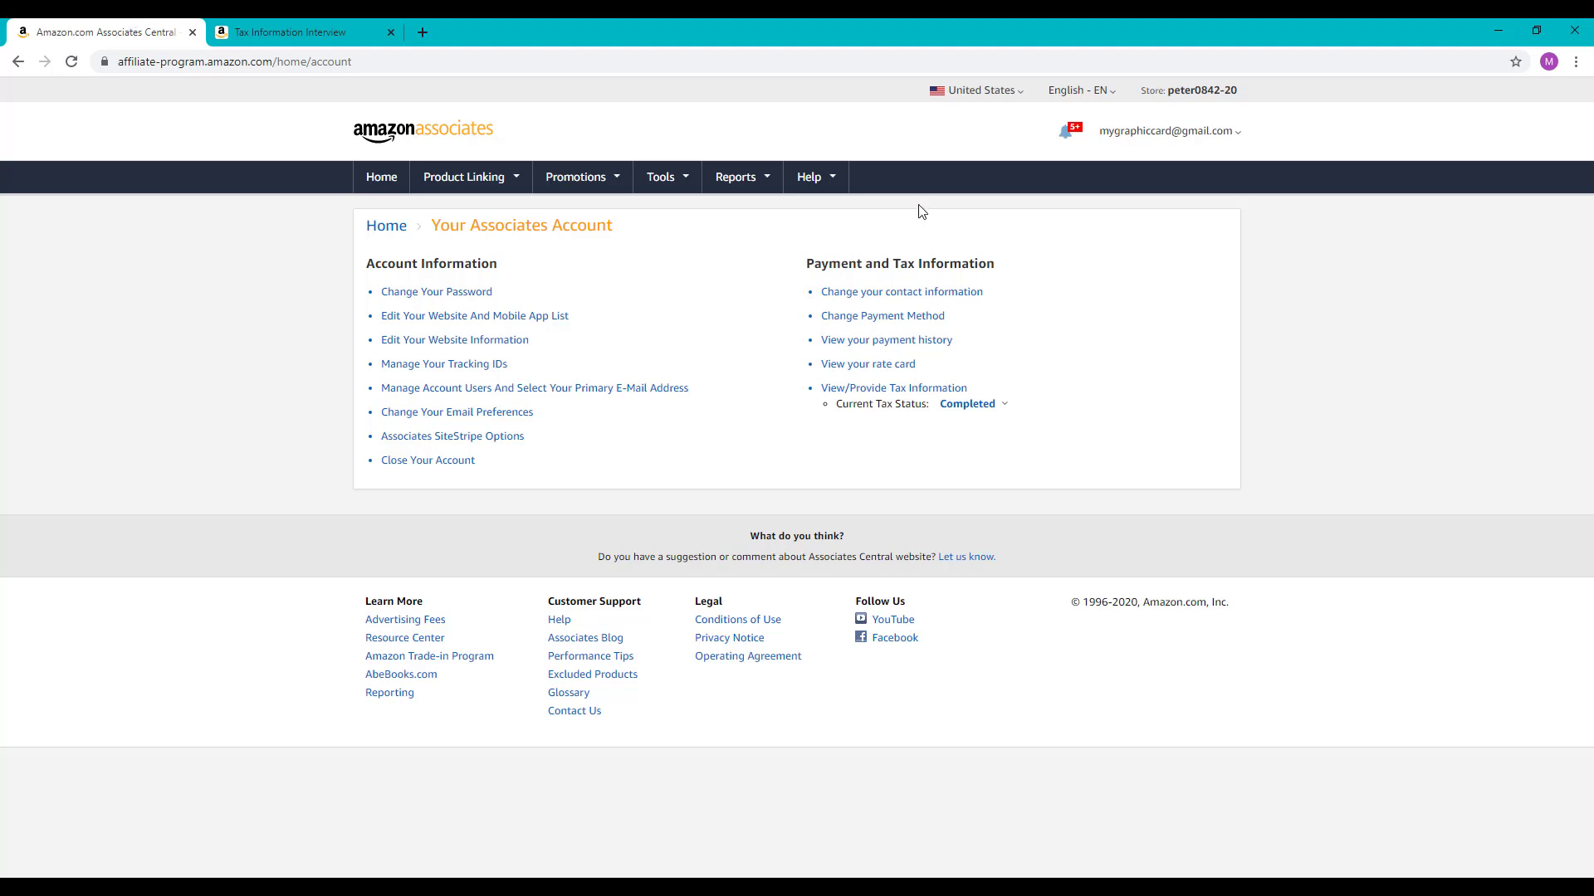
# Highlight the View/Provide Tax Information line to confirm Current Tax Status reads Completed.
pyautogui.moveTo(966, 419); pyautogui.dragTo(815, 388)
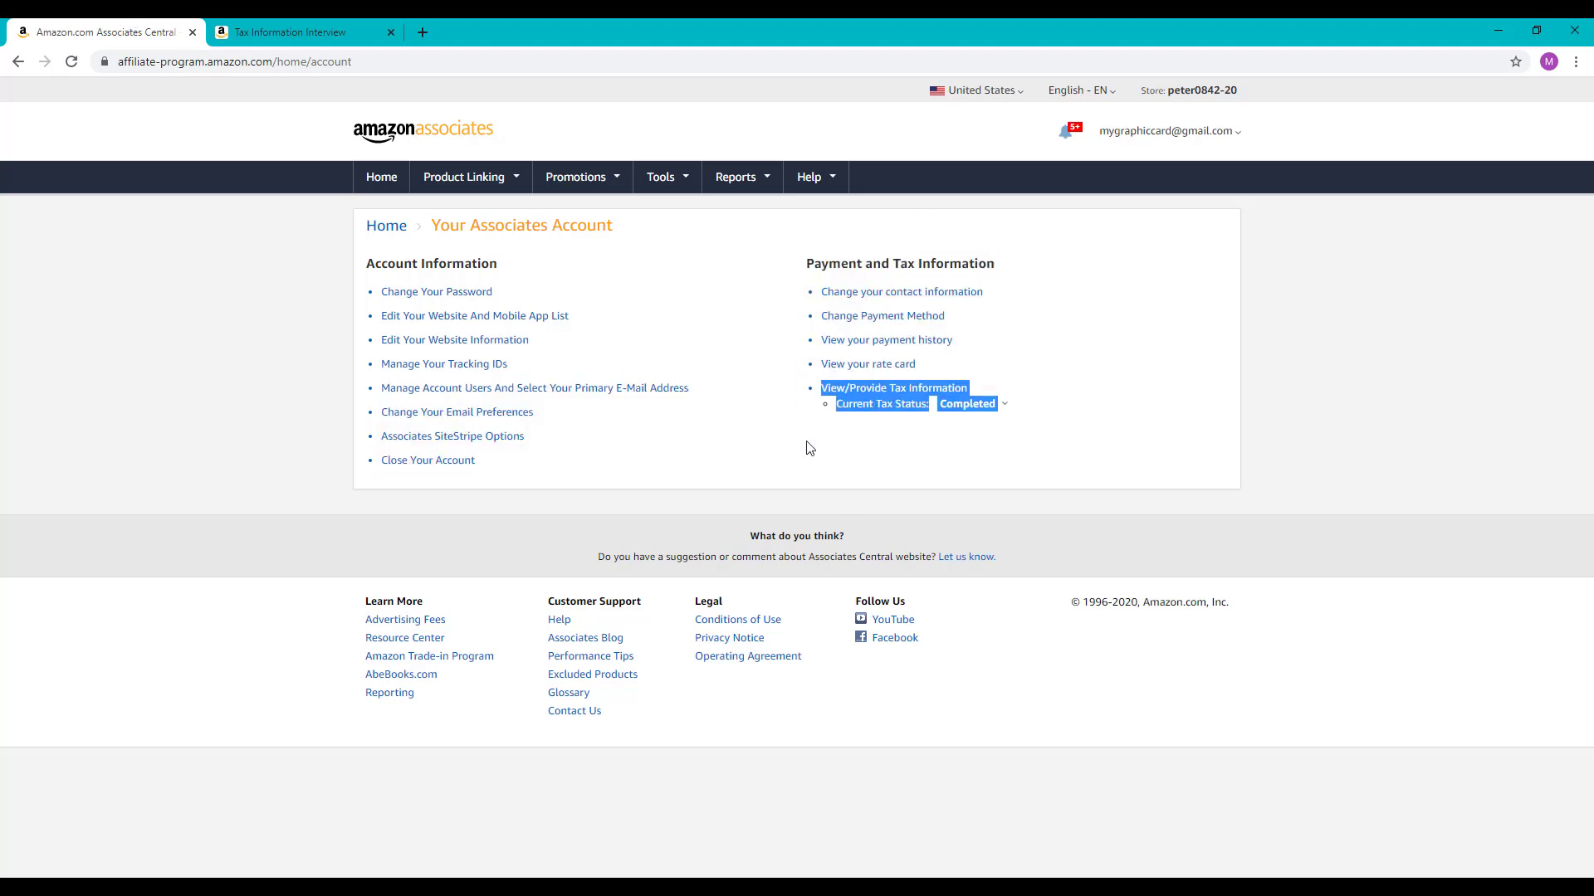
pyautogui.click(801, 407)
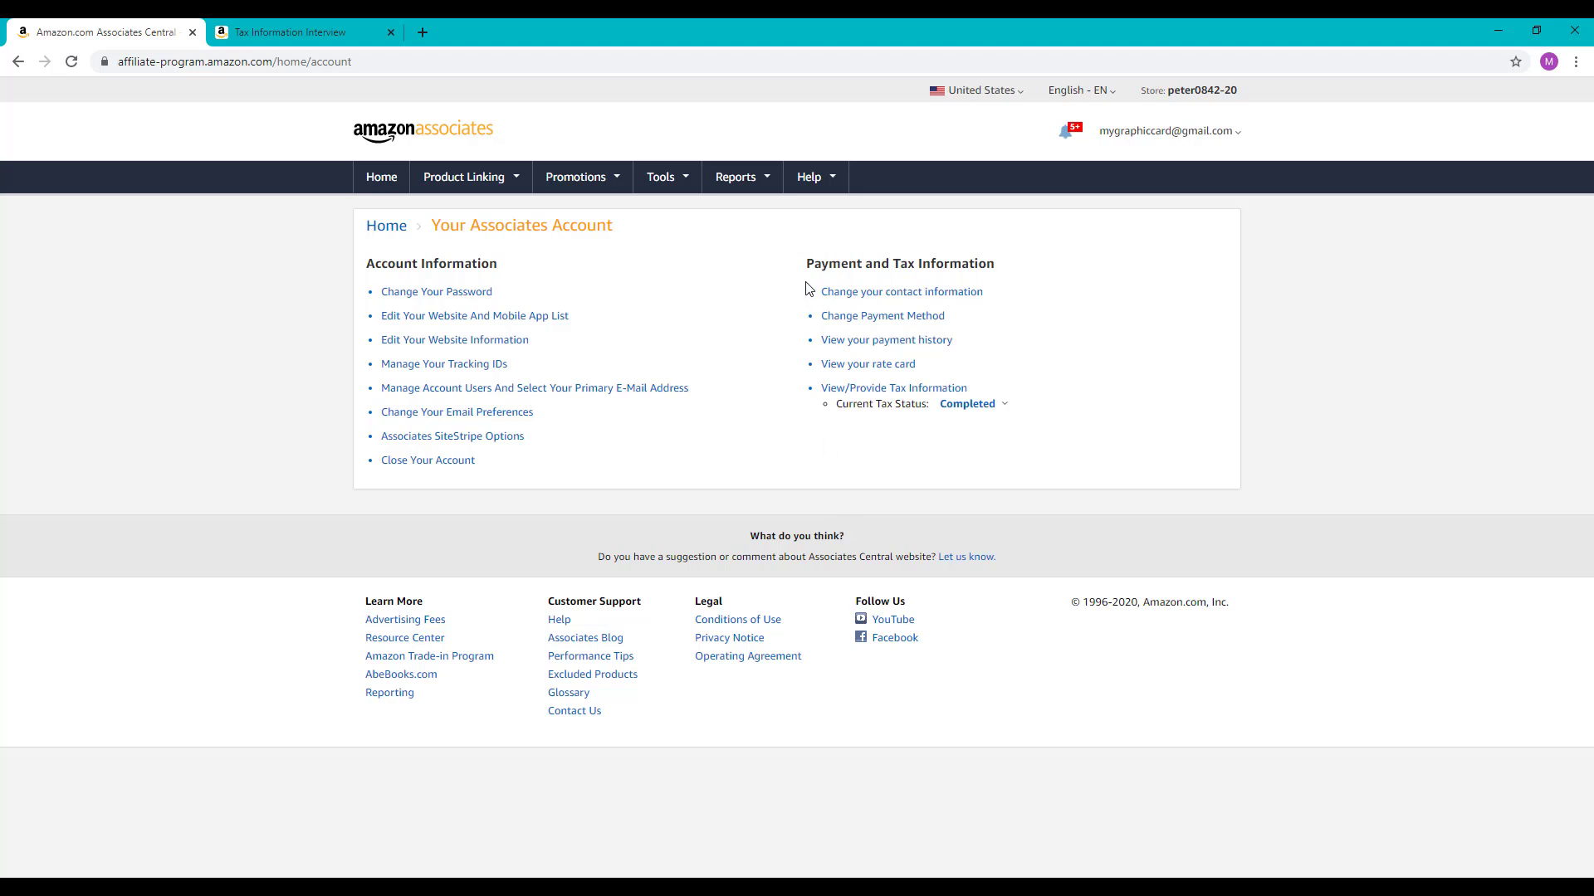
# Start Change Payment Method and sign in again with the saved, autofilled account password.
pyautogui.click(887, 320)
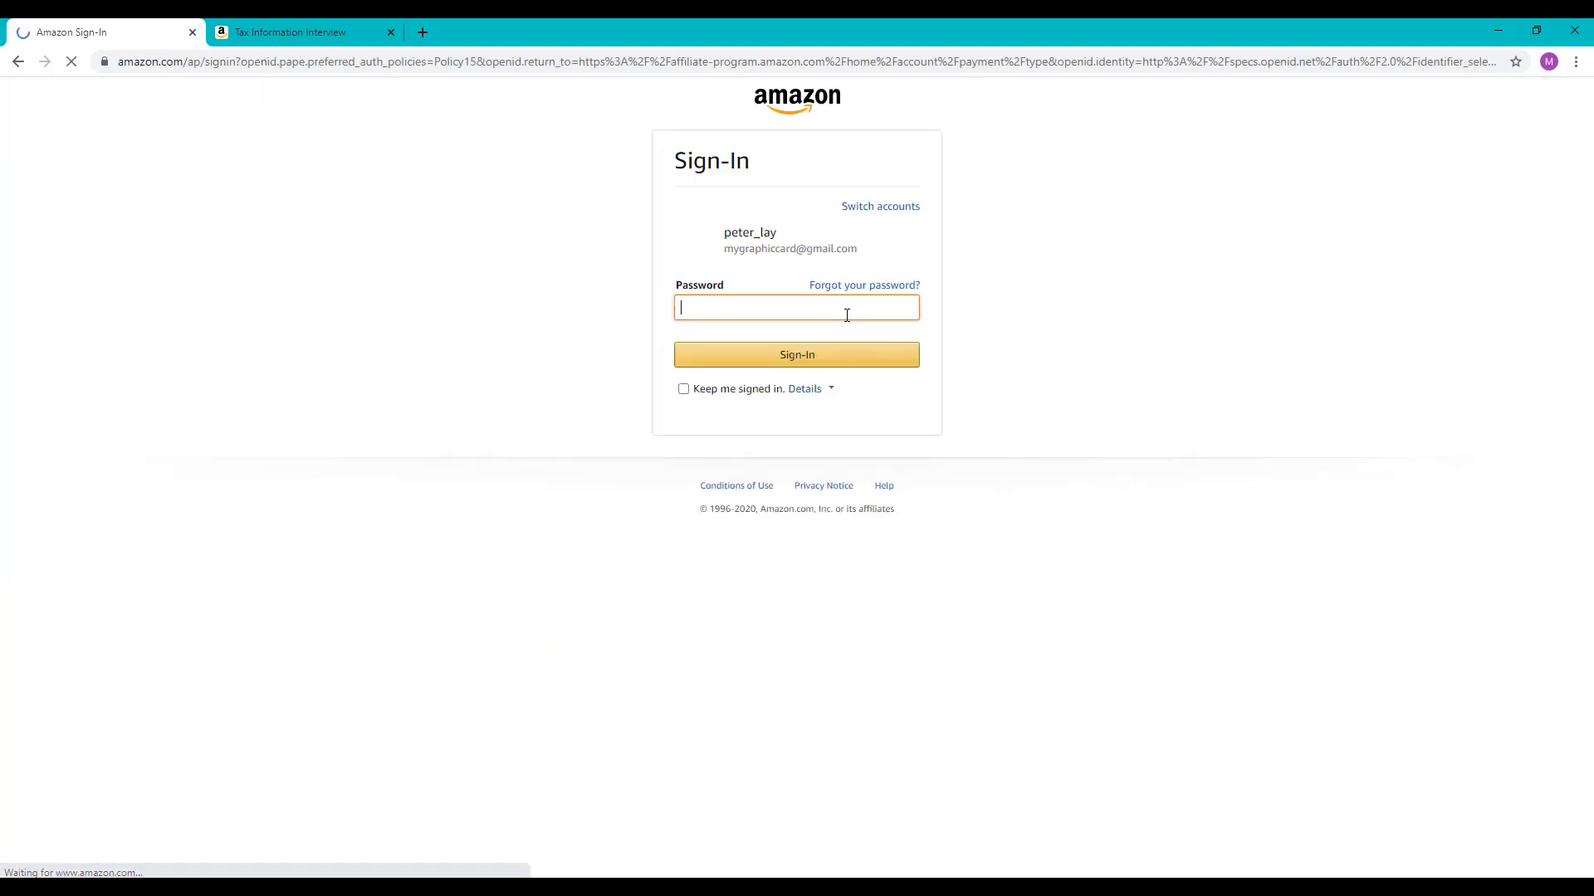
pyautogui.click(732, 302)
pyautogui.click(686, 349)
pyautogui.click(773, 365)
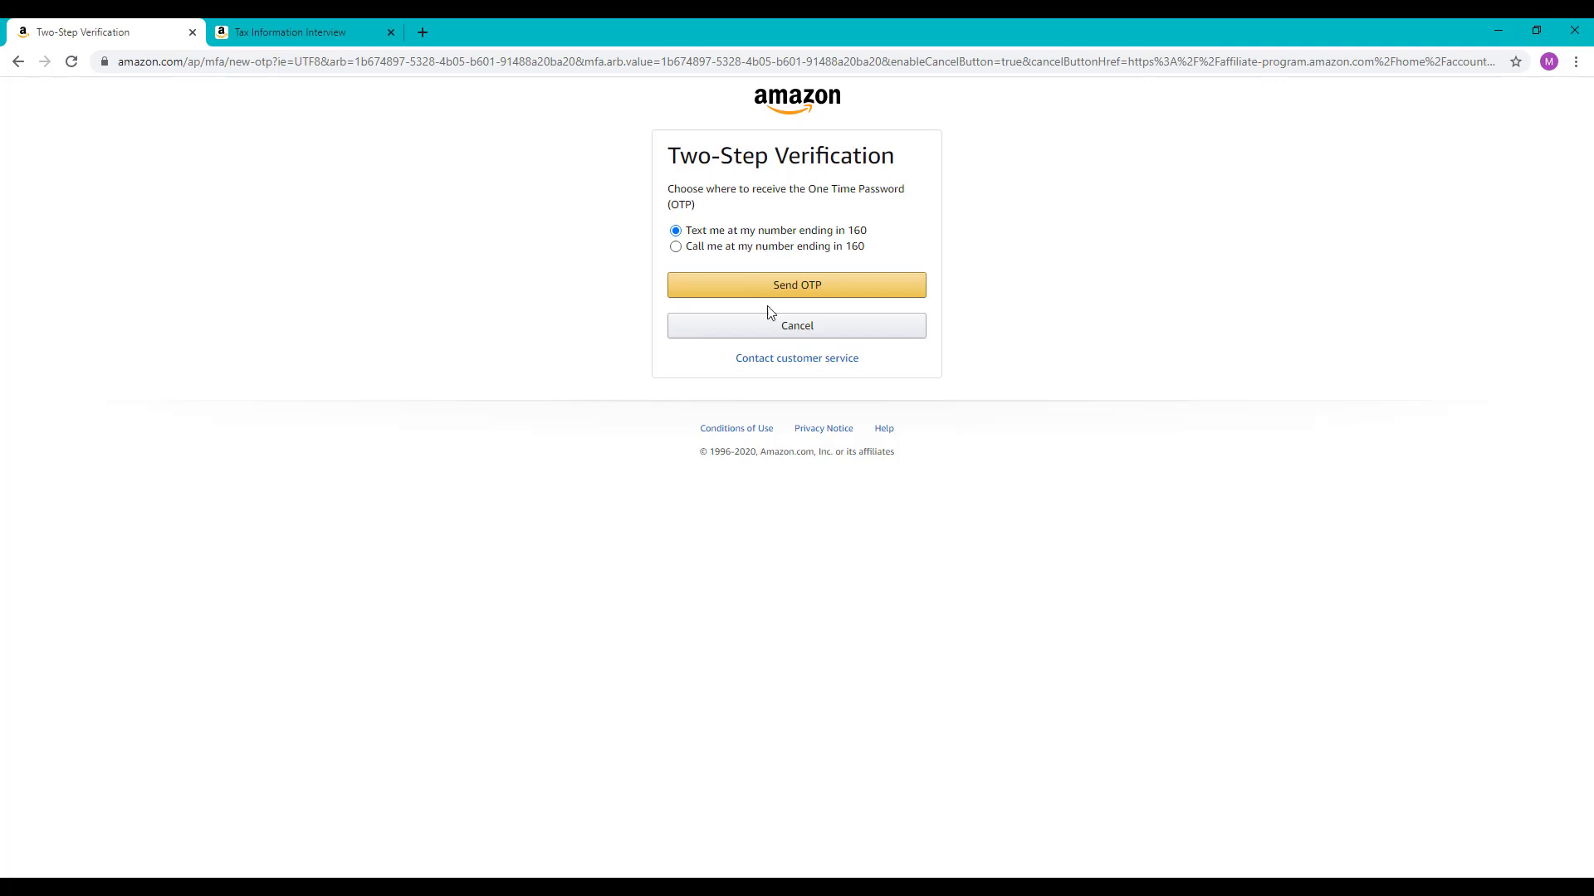
# Pass two-step verification by having a one-time code texted and entering it.
pyautogui.click(781, 293)
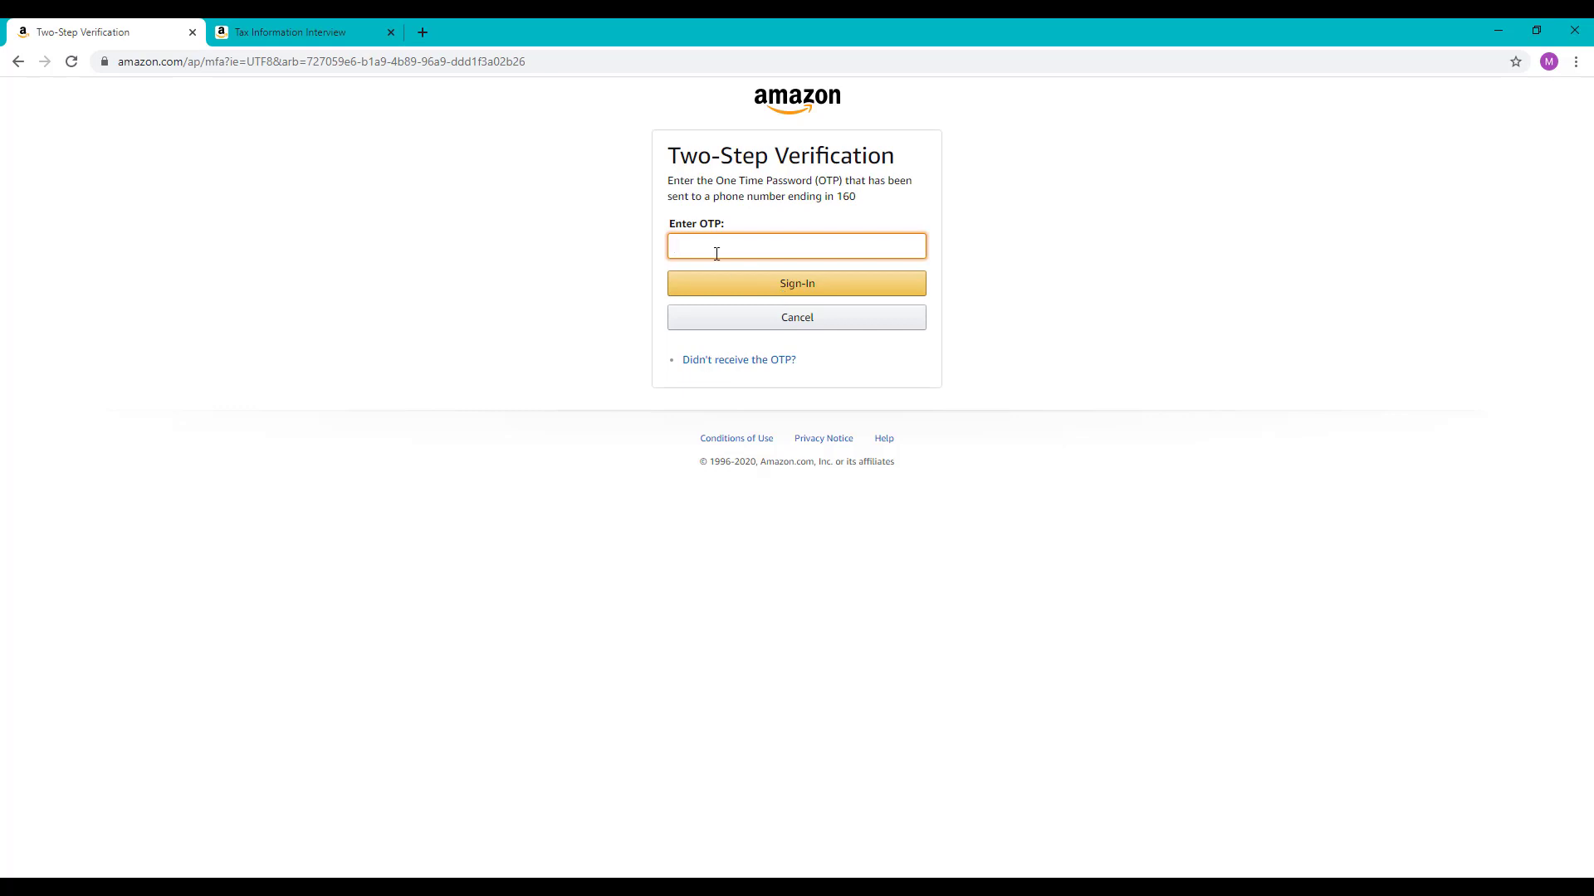
pyautogui.press('Return')
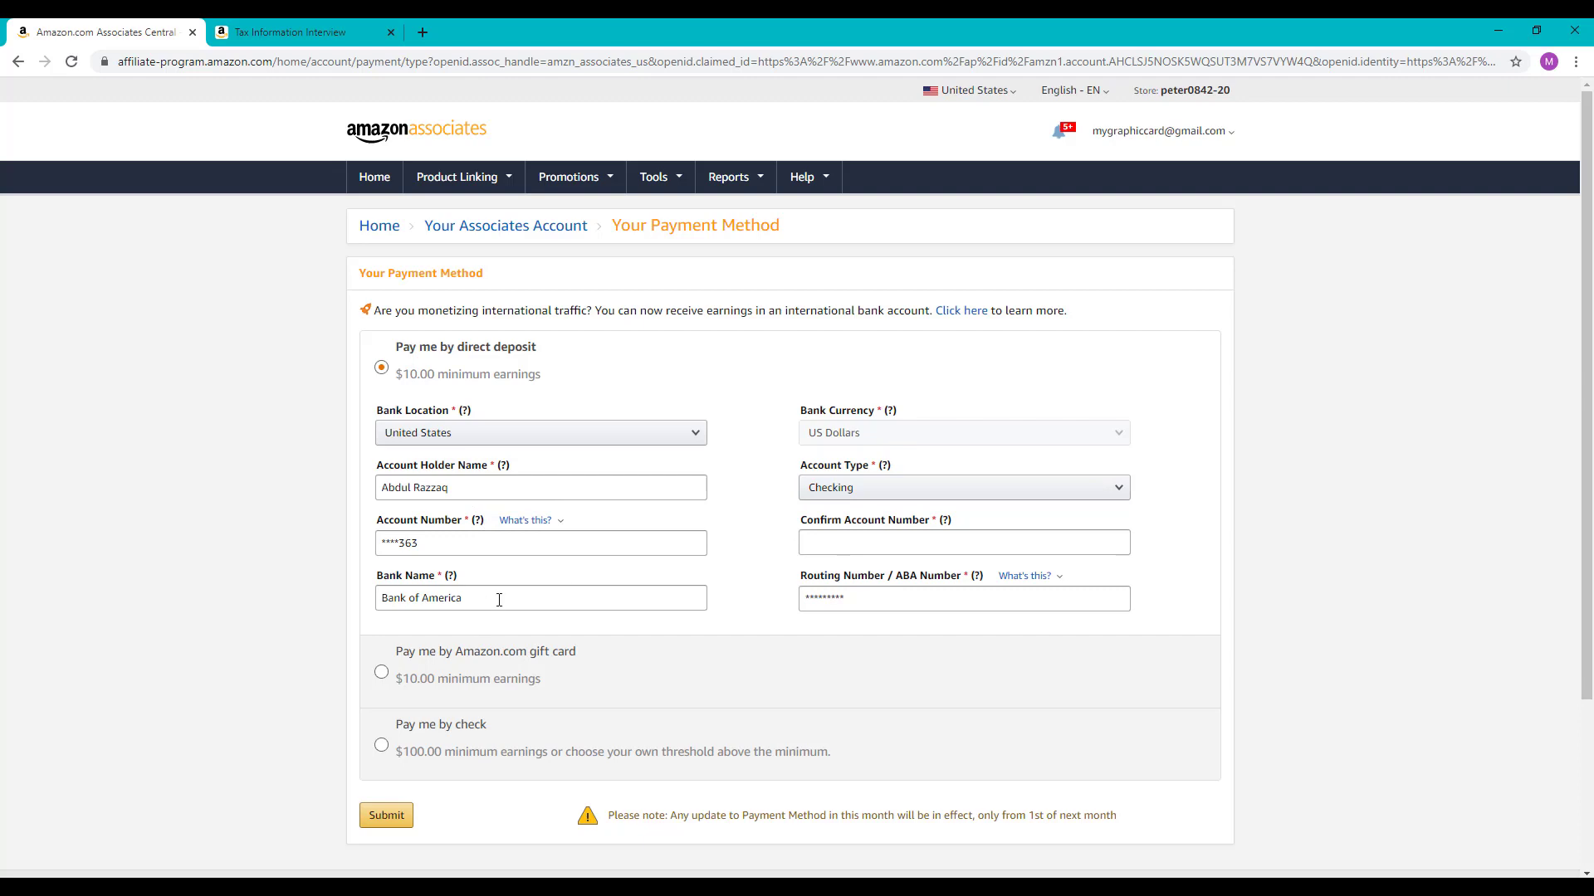
# Scroll through Your Payment Method to review the US Dollar direct deposit to the Bank of America checking account.
pyautogui.scroll(-2, 813, 591)
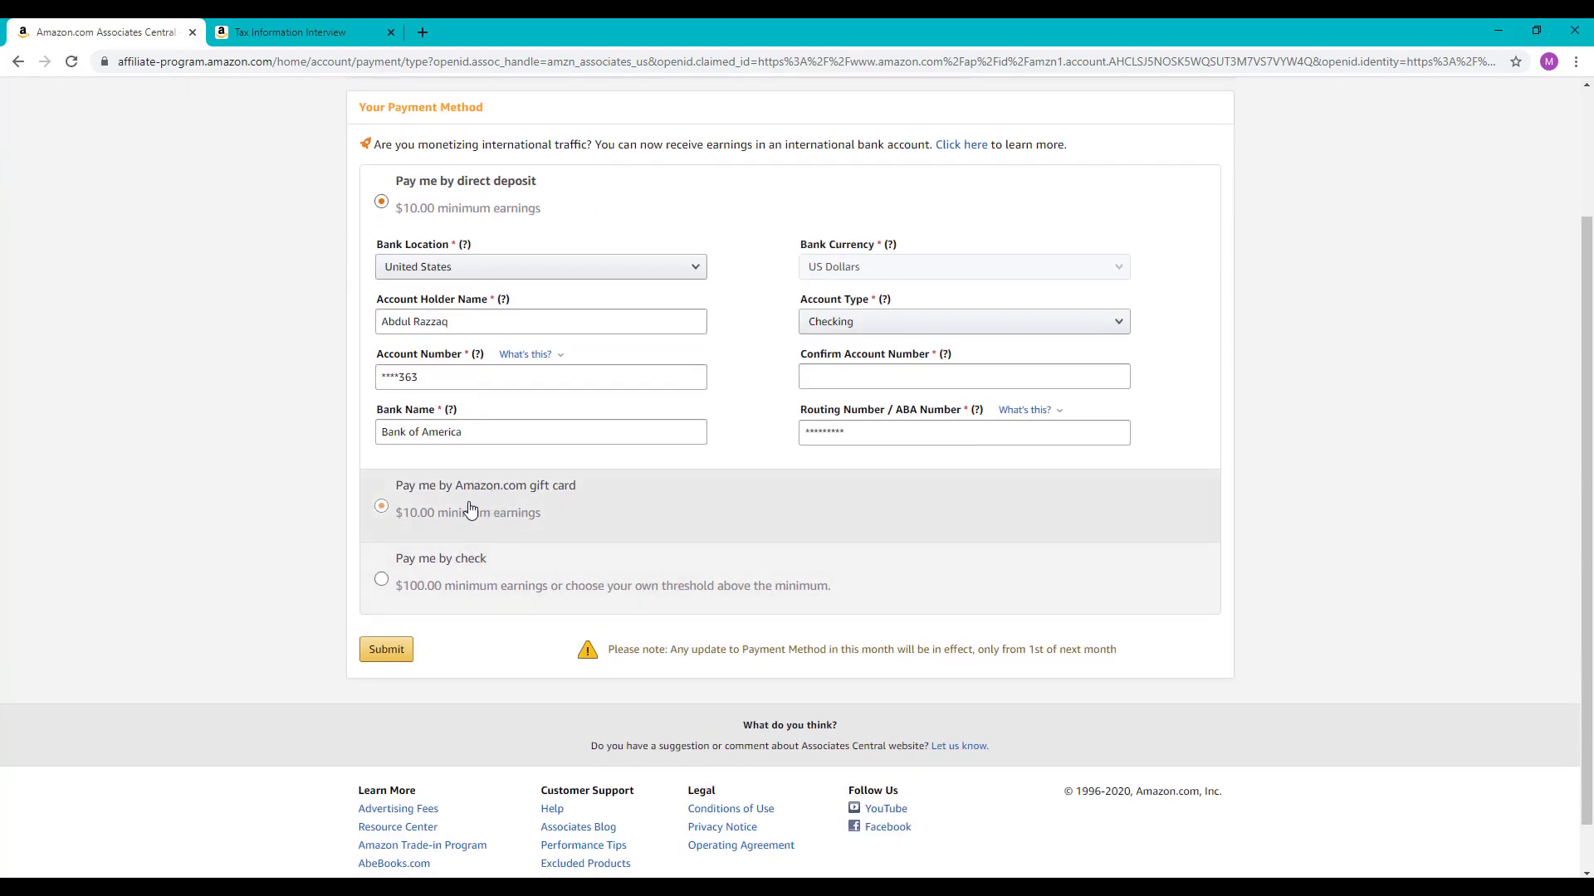
pyautogui.scroll(2, 463, 513)
pyautogui.scroll(-3, 544, 559)
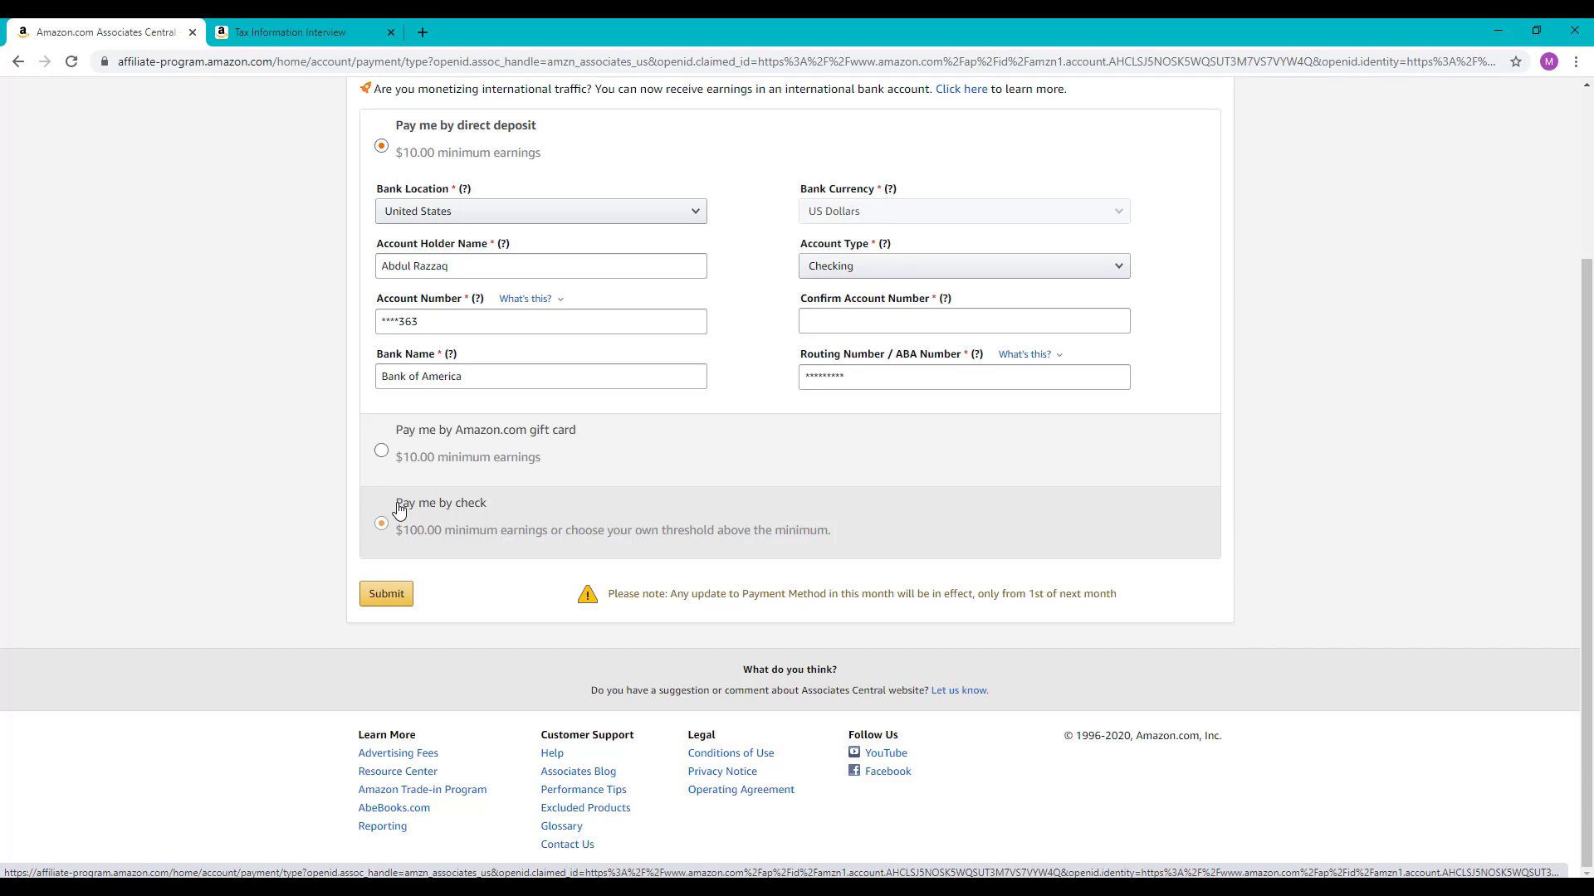
pyautogui.scroll(3, 399, 511)
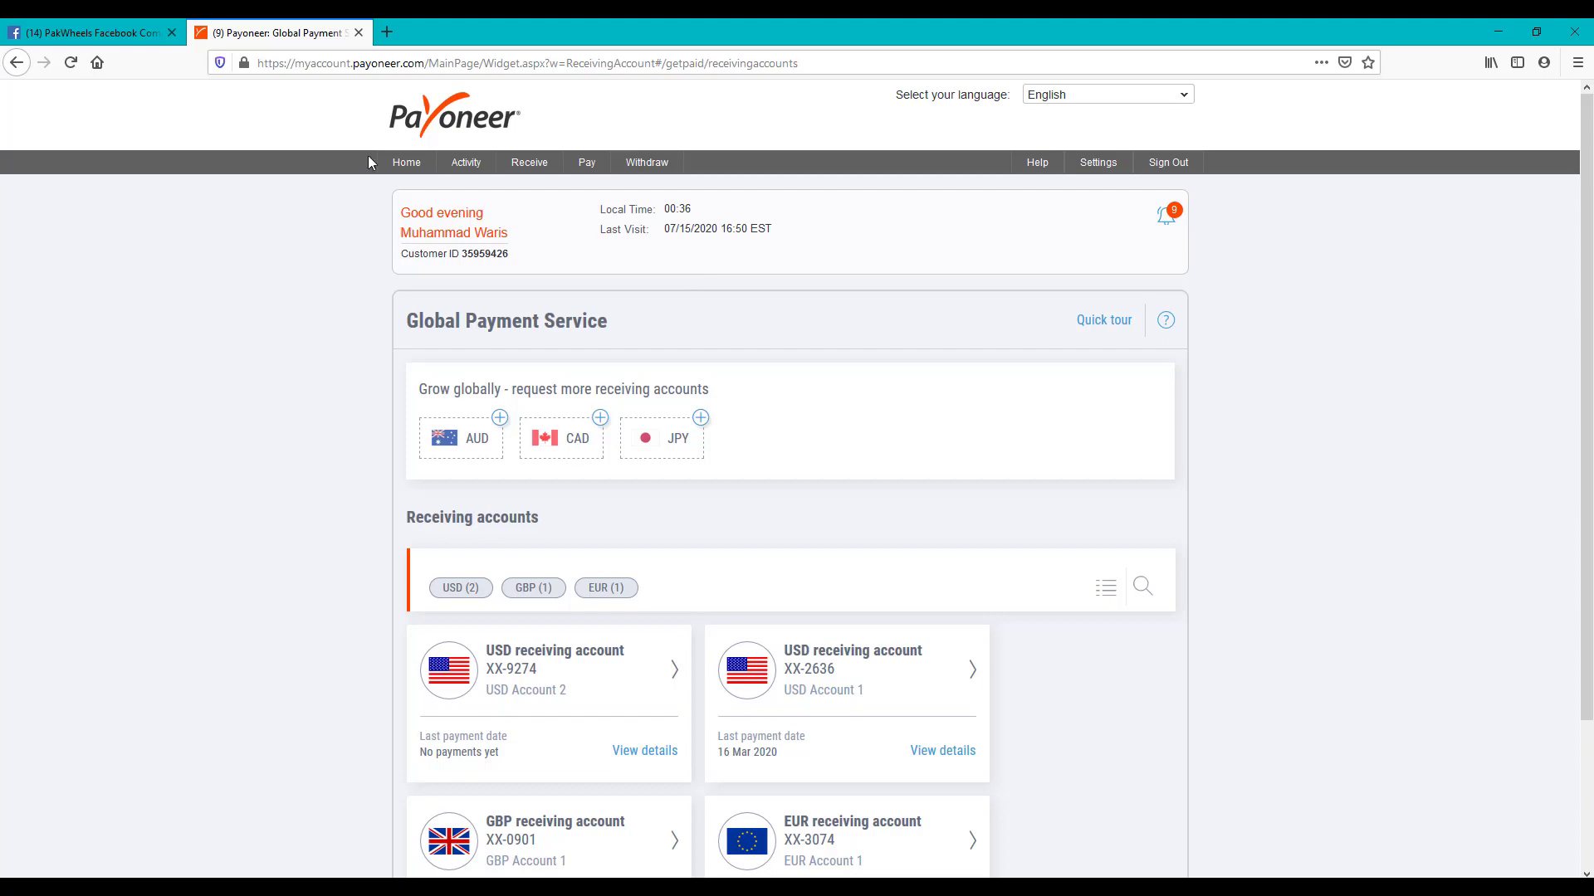
# In Payoneer, open Receive > Global Payment Service and view, then close, USD Account 2's bank details.
pyautogui.click(406, 163)
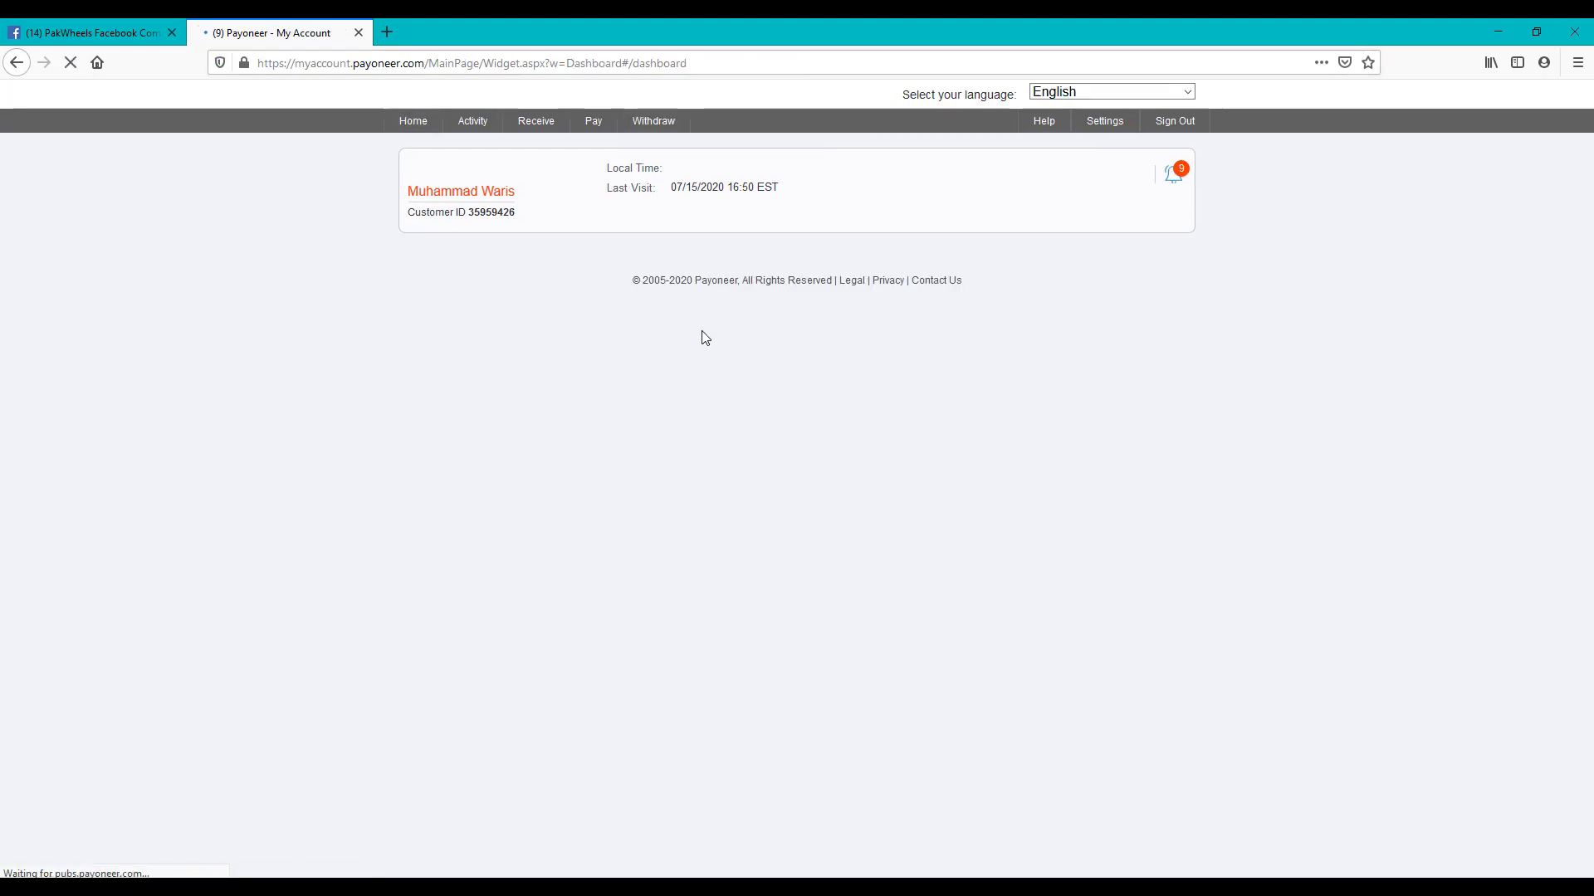
pyautogui.moveTo(525, 166)
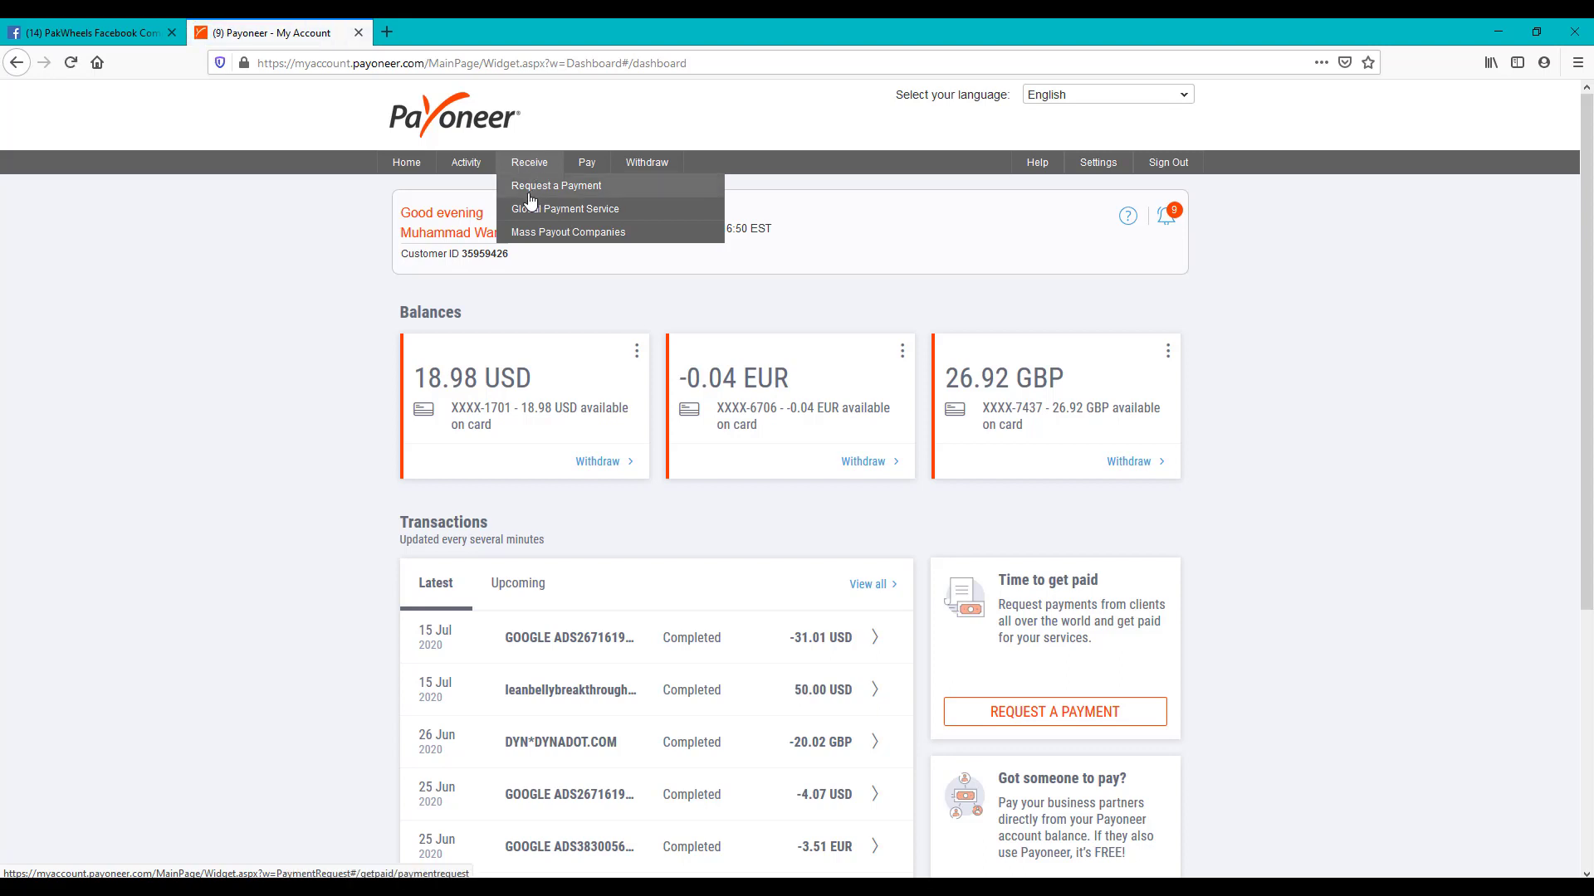
pyautogui.click(555, 213)
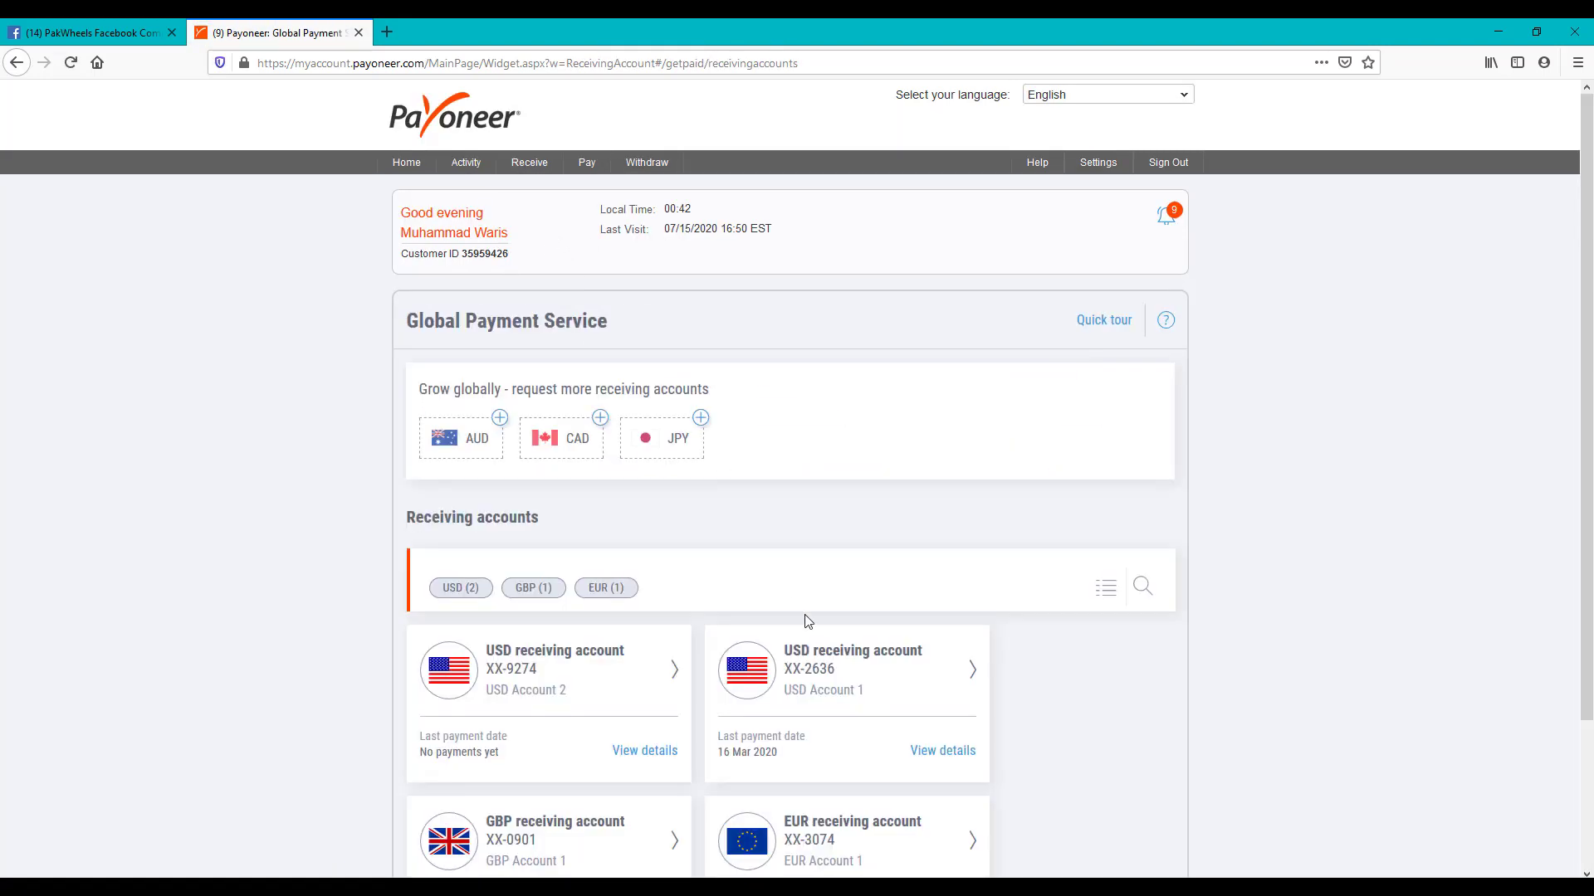
pyautogui.scroll(-3, 799, 614)
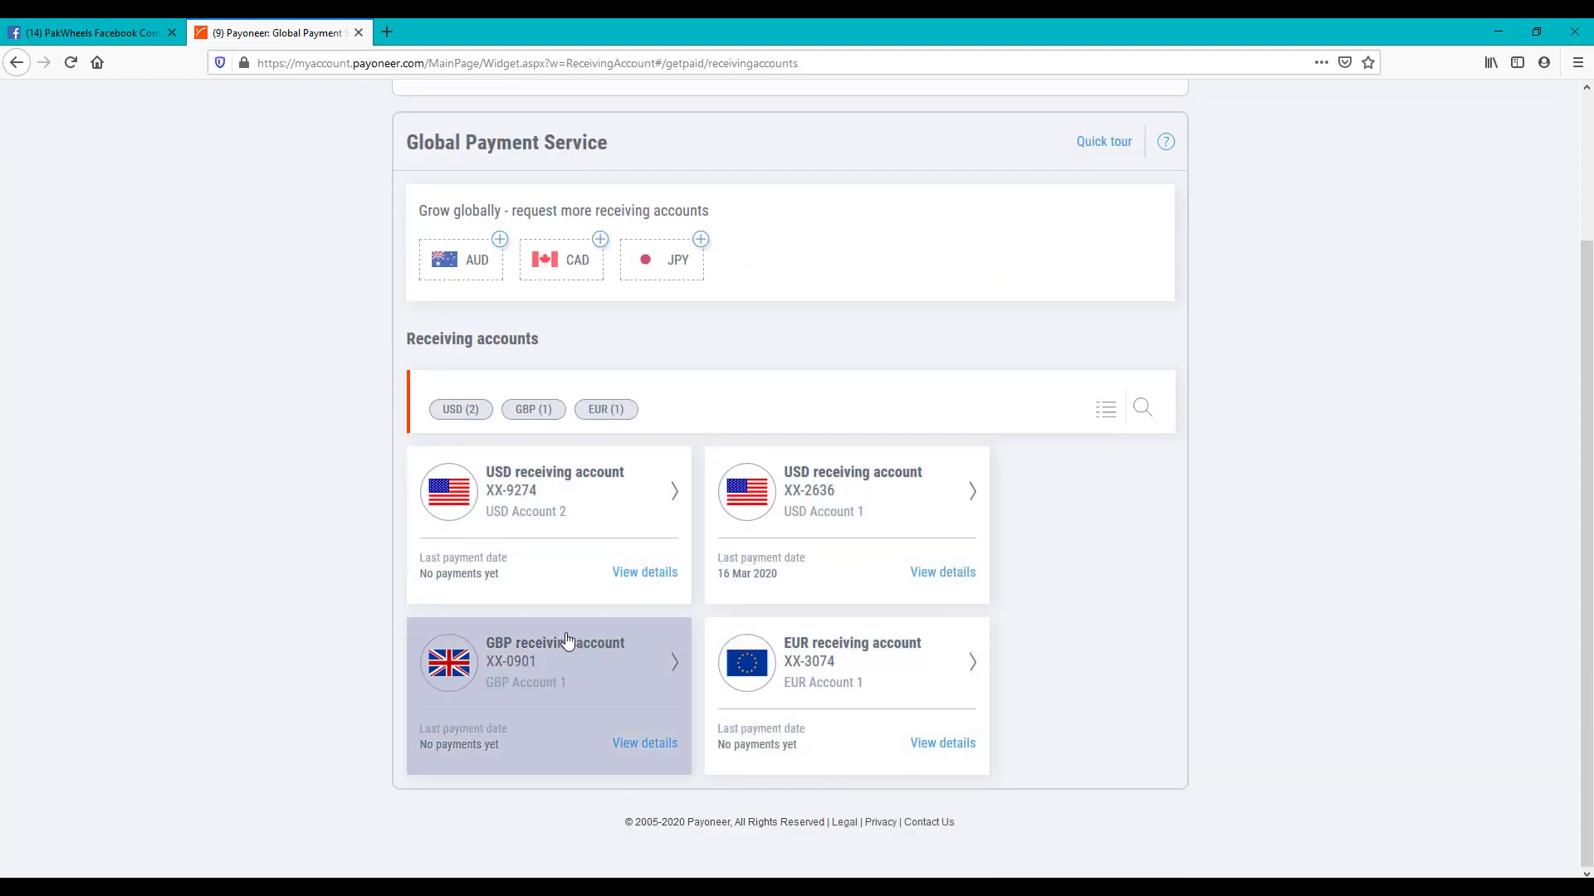
pyautogui.click(588, 529)
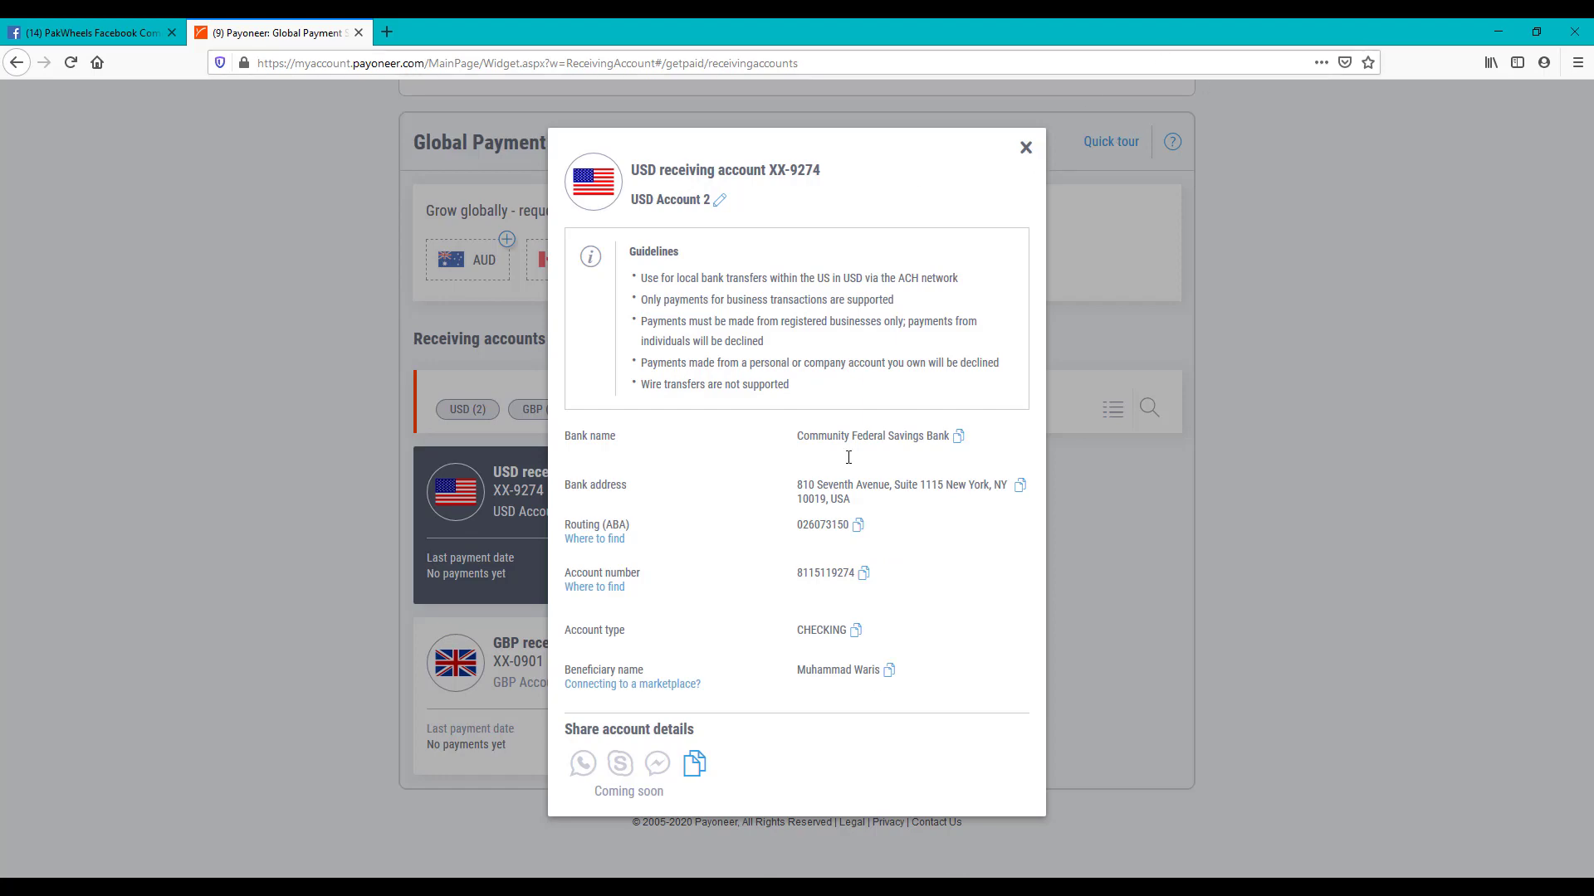
pyautogui.click(1024, 149)
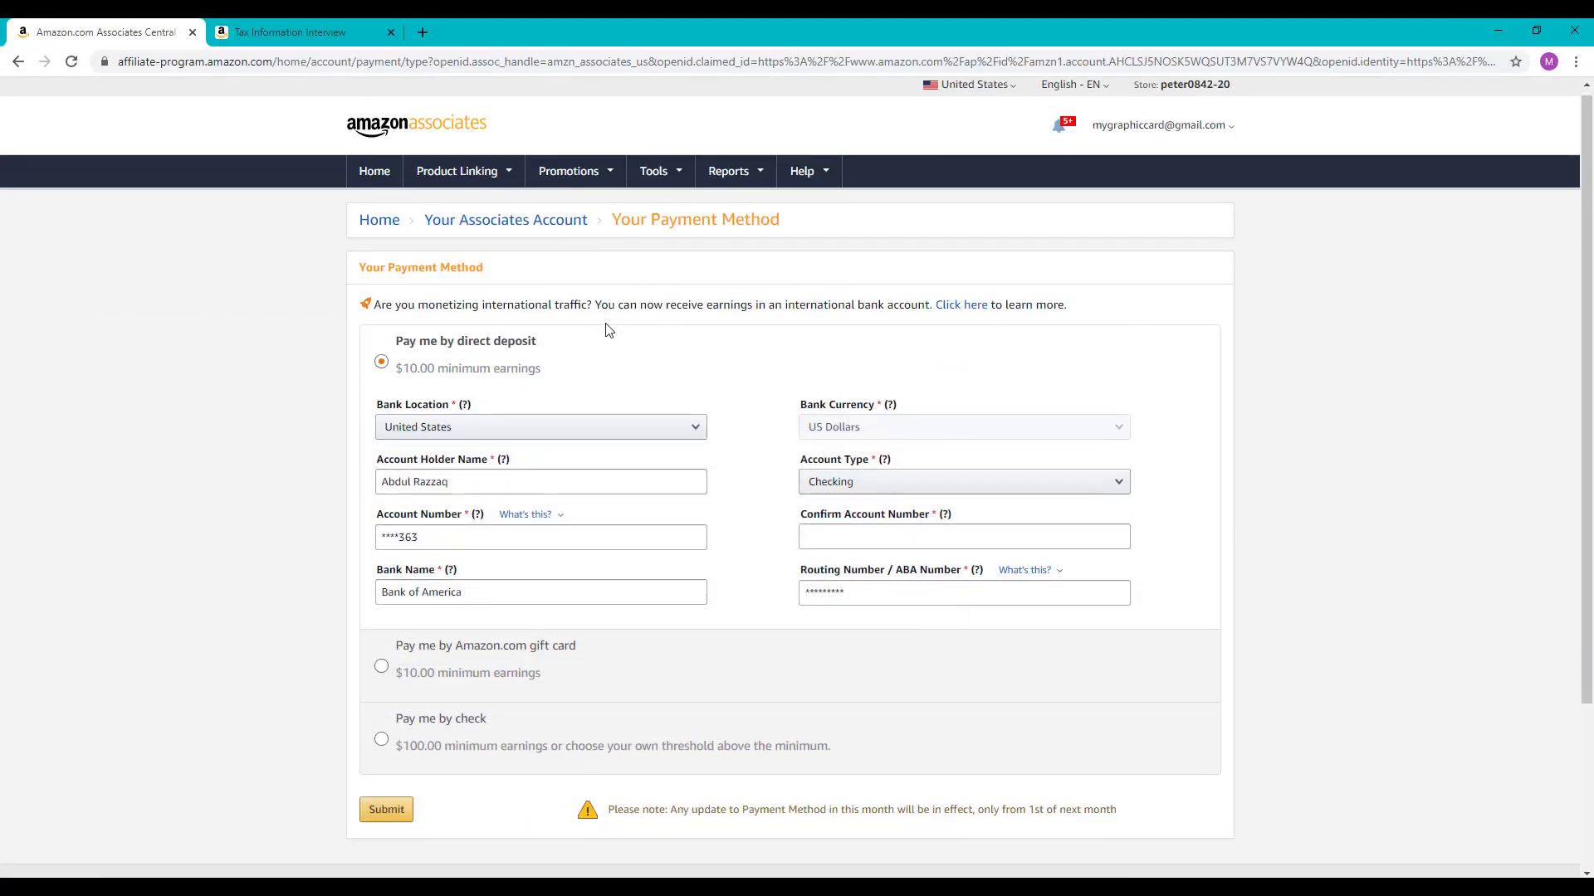
# Scroll Your Payment Method back to the top to show the Bank of America direct deposit details.
pyautogui.scroll(-3, 606, 330)
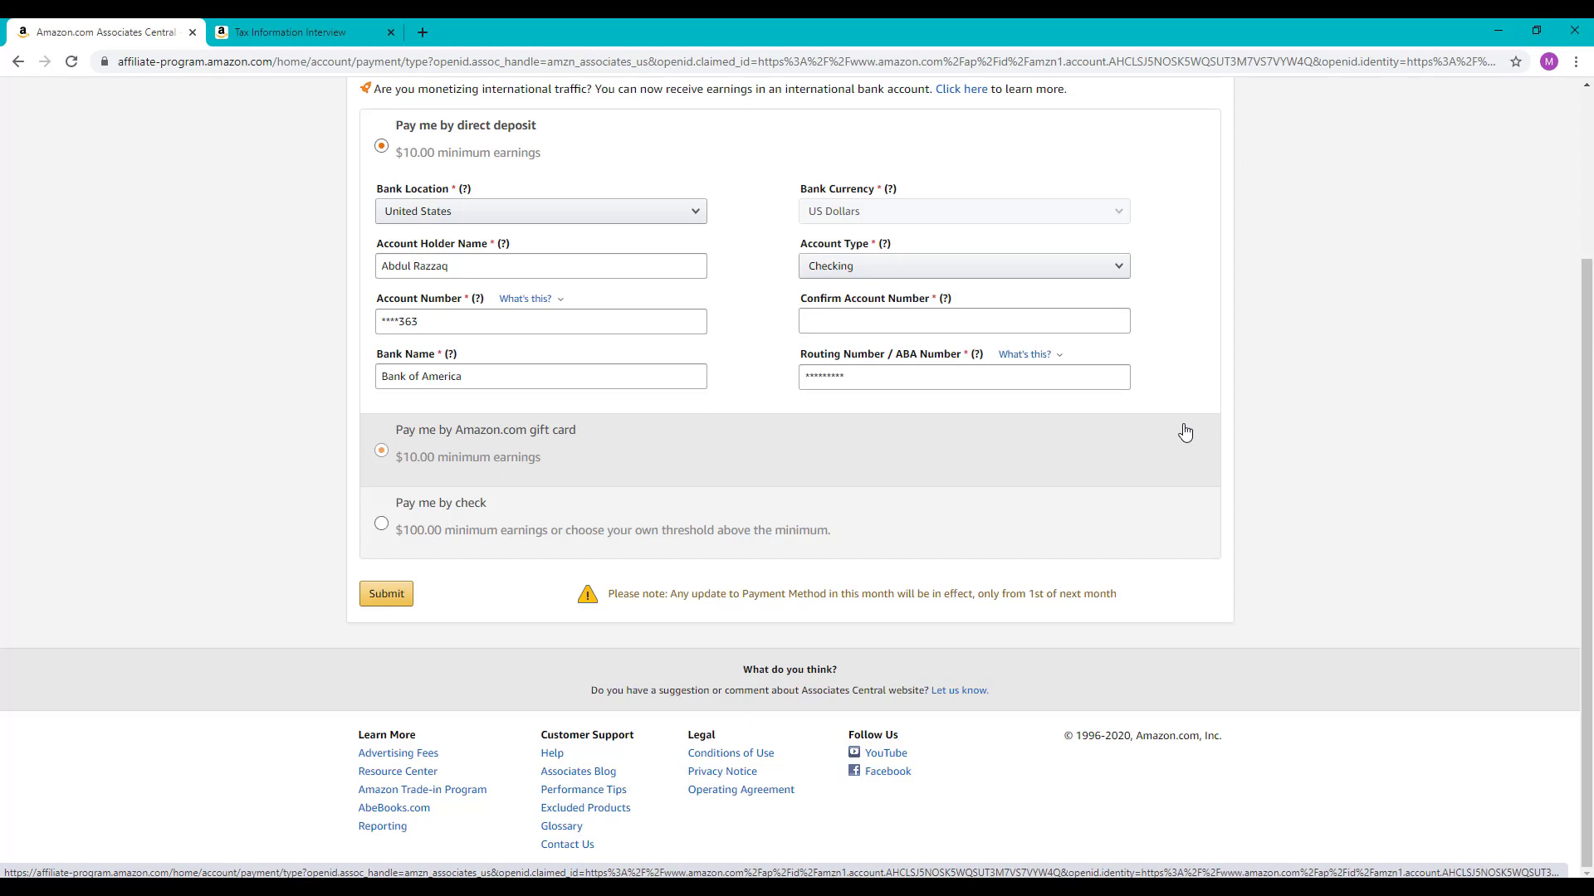
pyautogui.scroll(3, 1185, 433)
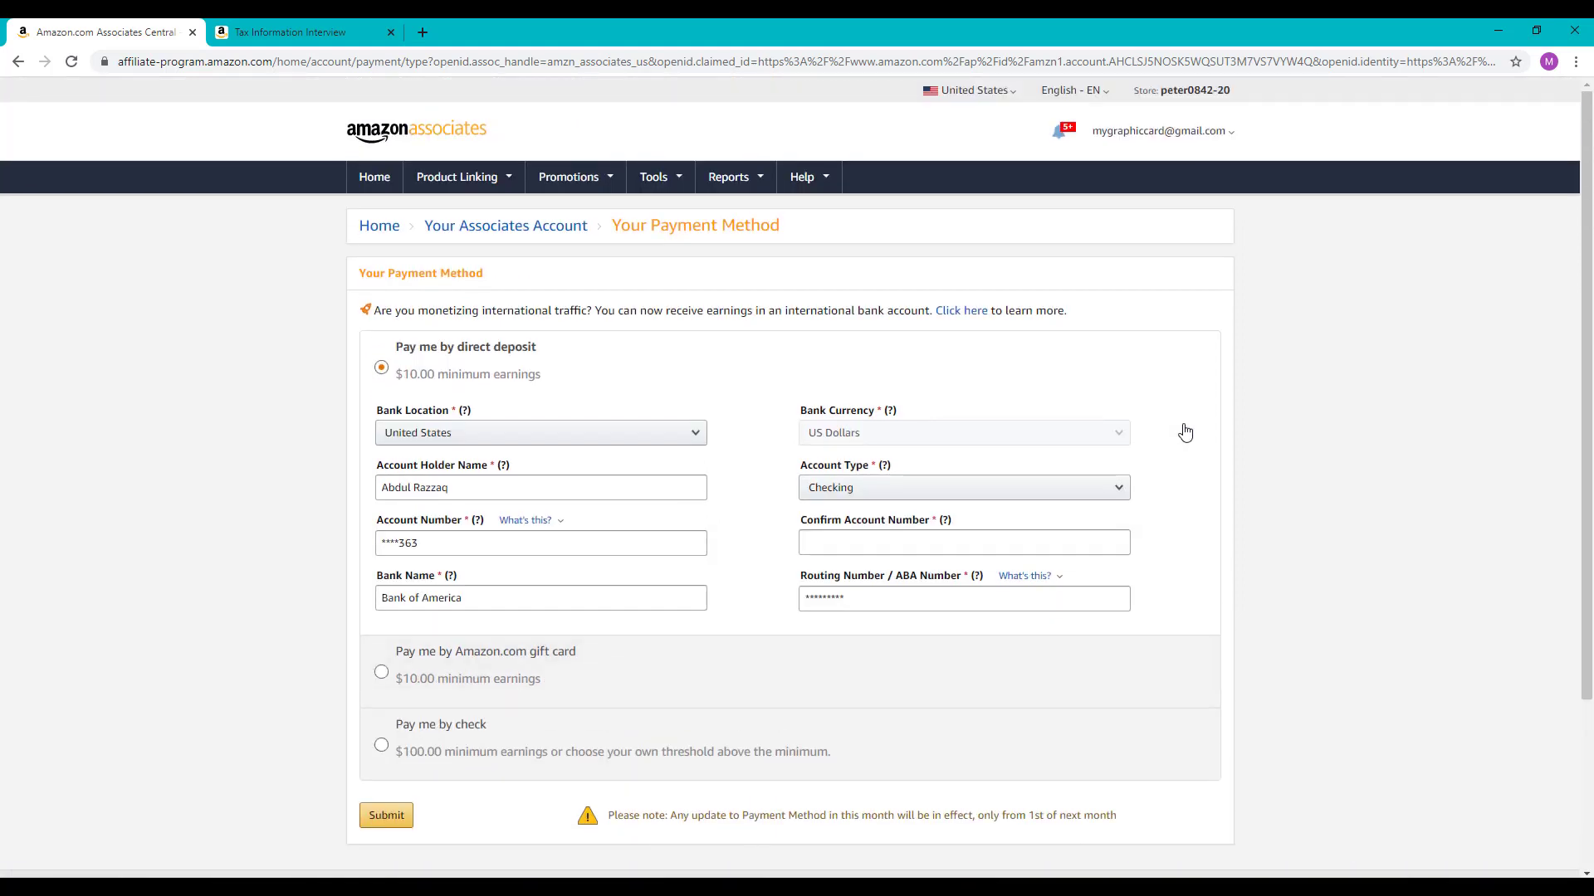